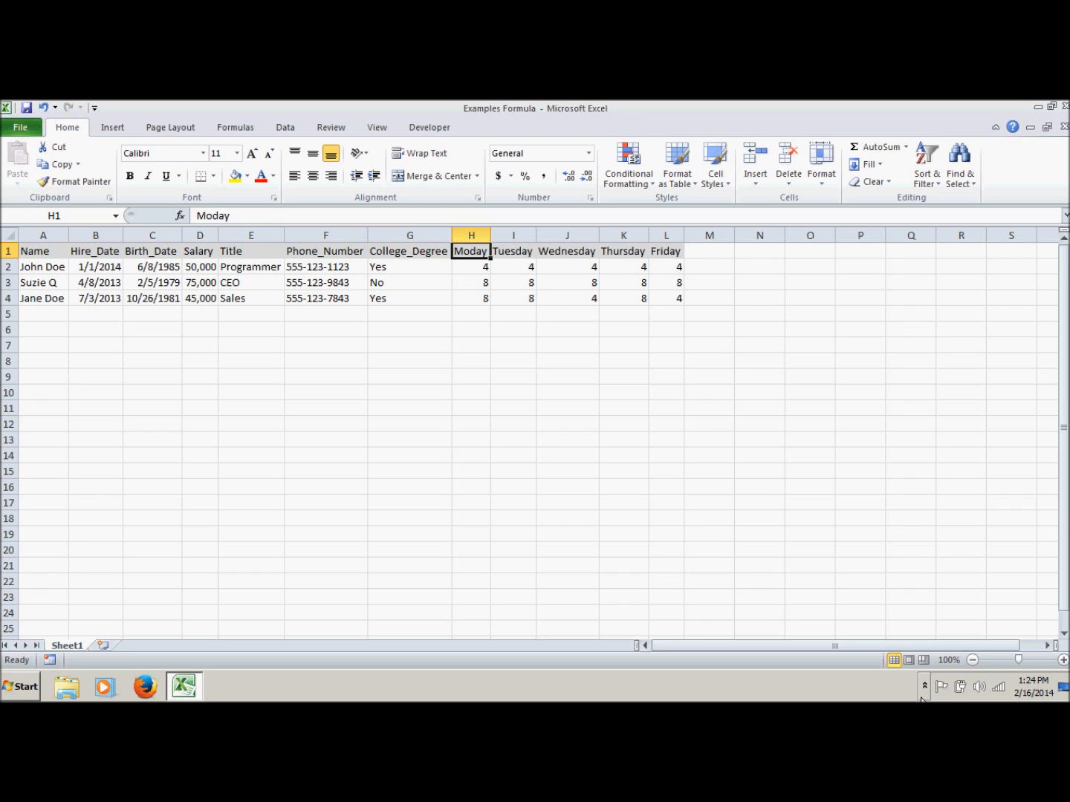
Total the weekday hours in row 2 by entering =SUM(H2:L2) in cell M2
click(717, 270)
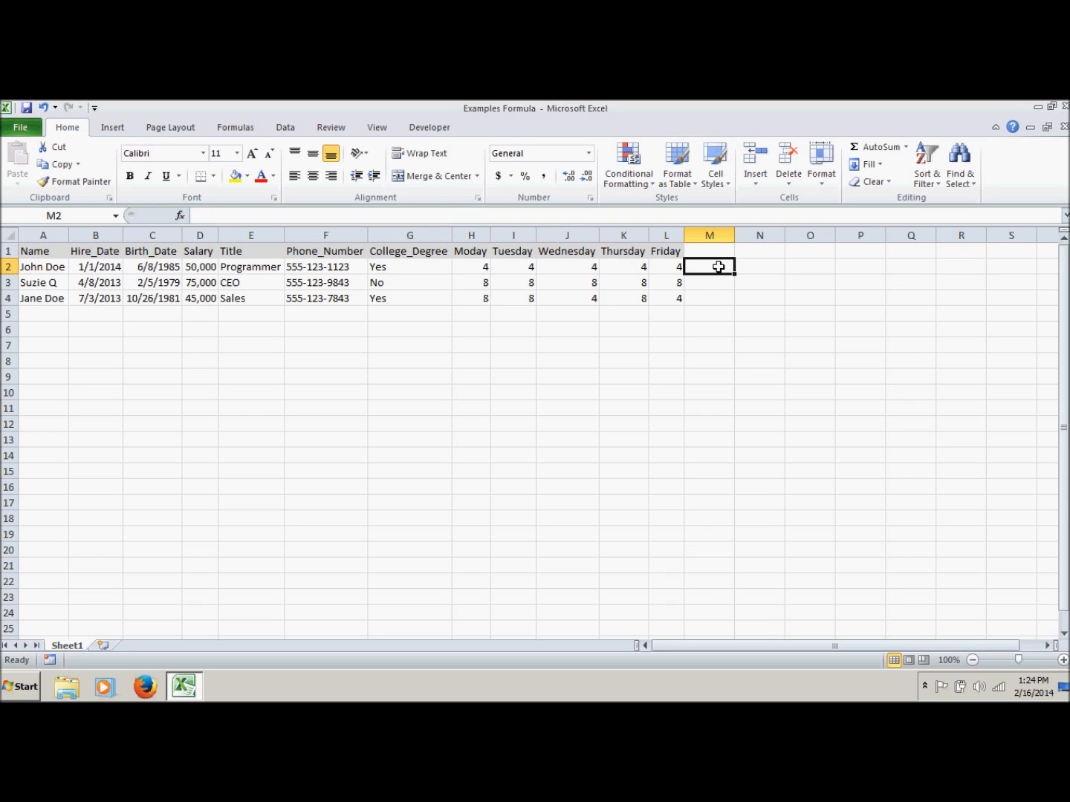
text(=sum()
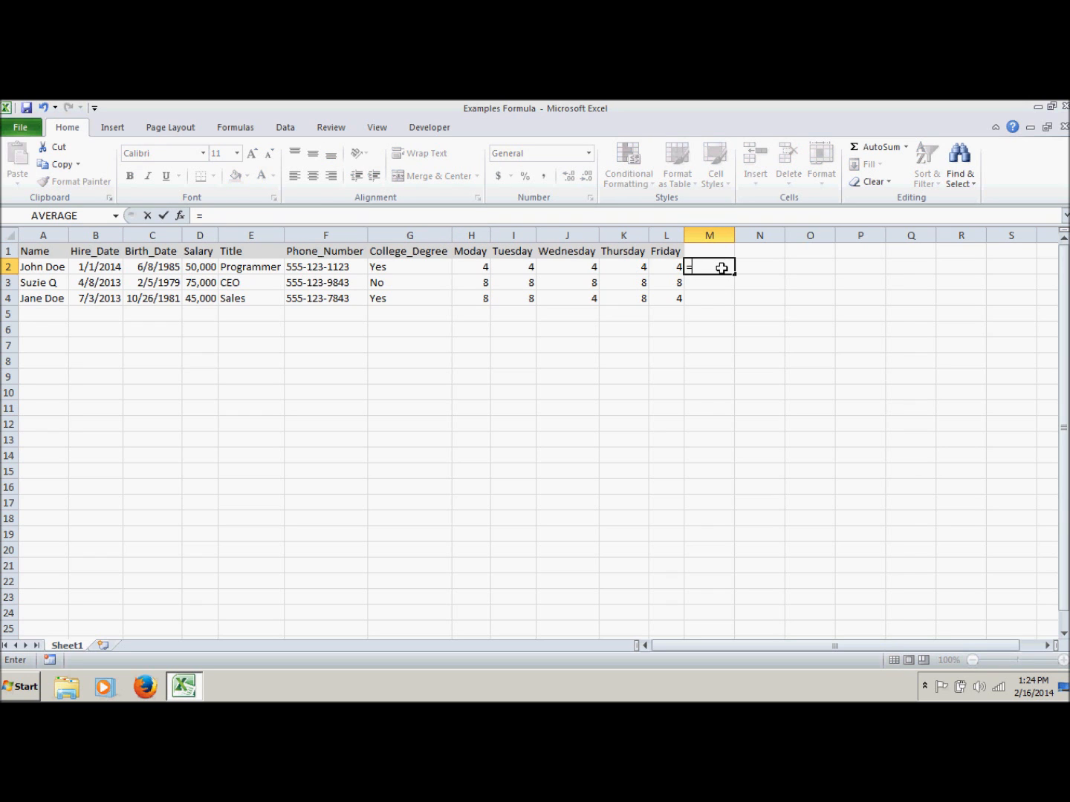
key(Left)
key(shift+Left)
key(shift+Left)
key(shift+Left)
key(shift+Left)
text())
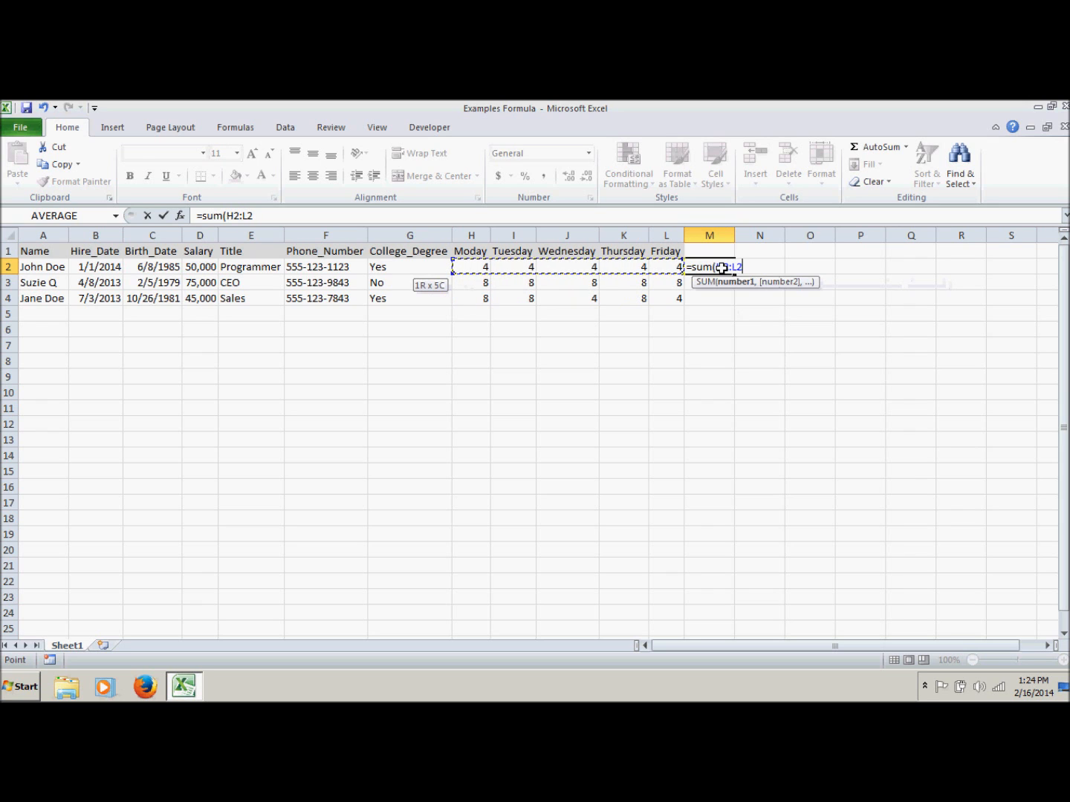
key(Return)
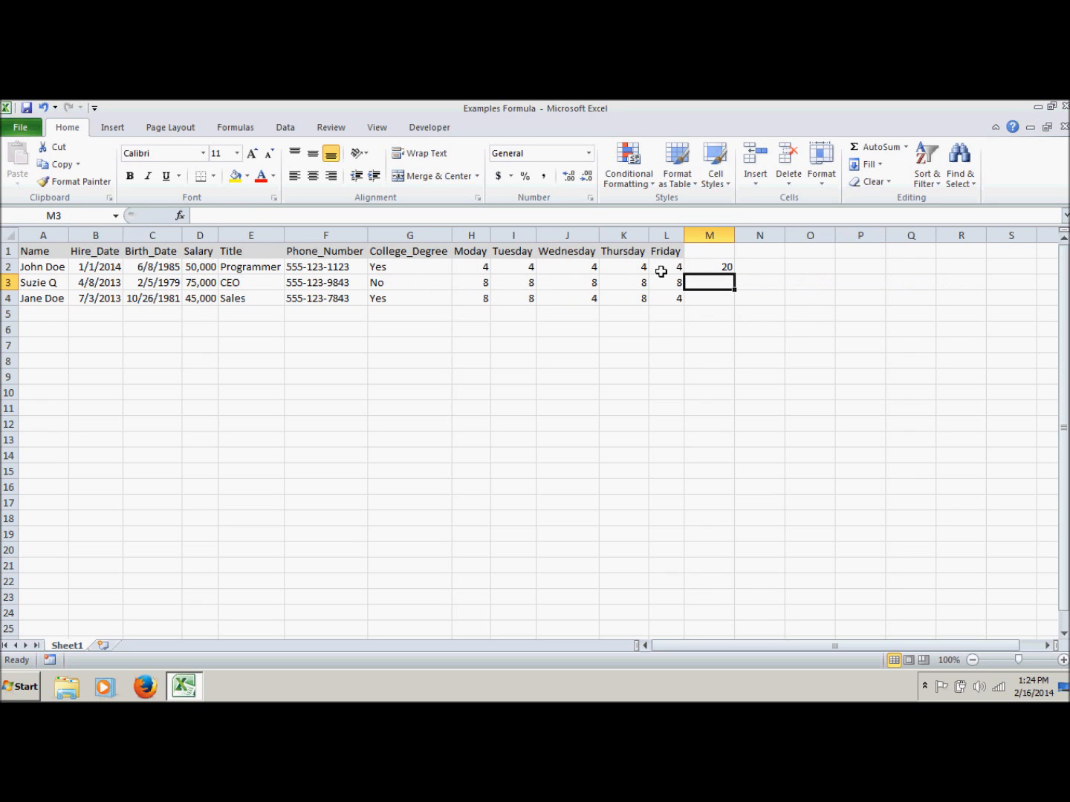
Clear the SUM formula from cell M2
click(714, 266)
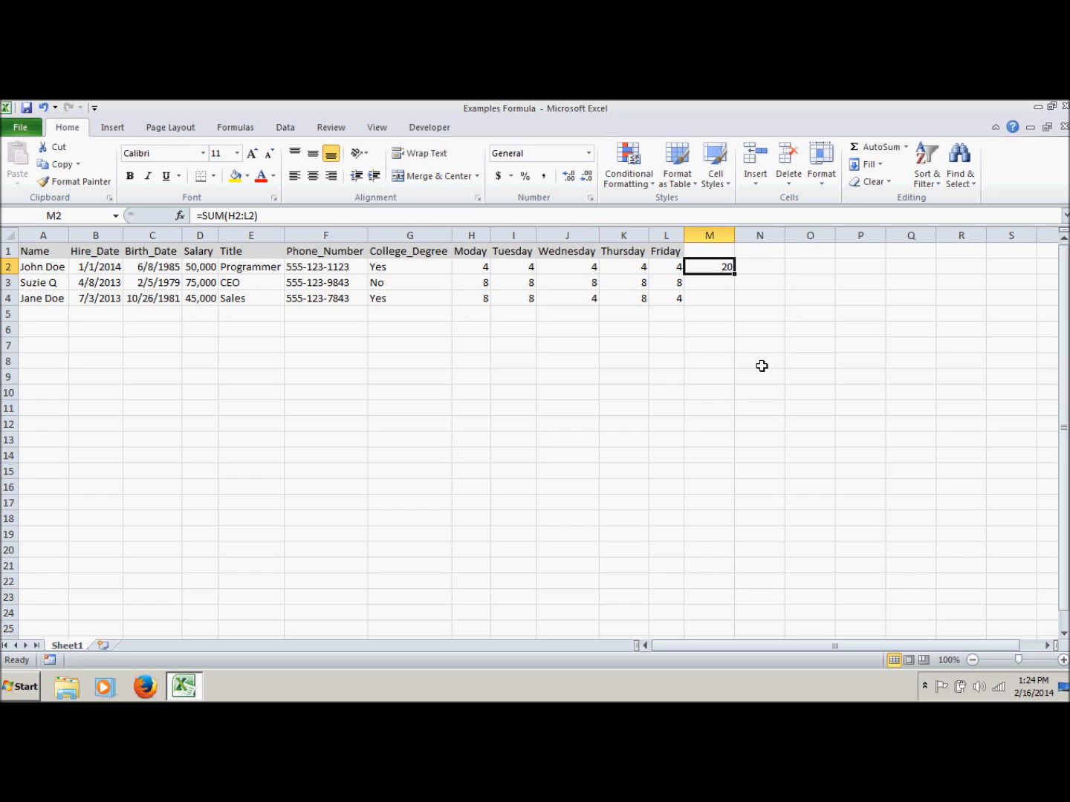
key(Delete)
key(Down)
key(Up)
Examine the weekday hours in row 2 and the College_Degree and Birth_Date entries as examples of different data types
click(660, 271)
key(Left)
key(Left)
key(Left)
key(Left)
key(Right)
key(Right)
key(Right)
key(Right)
key(Left)
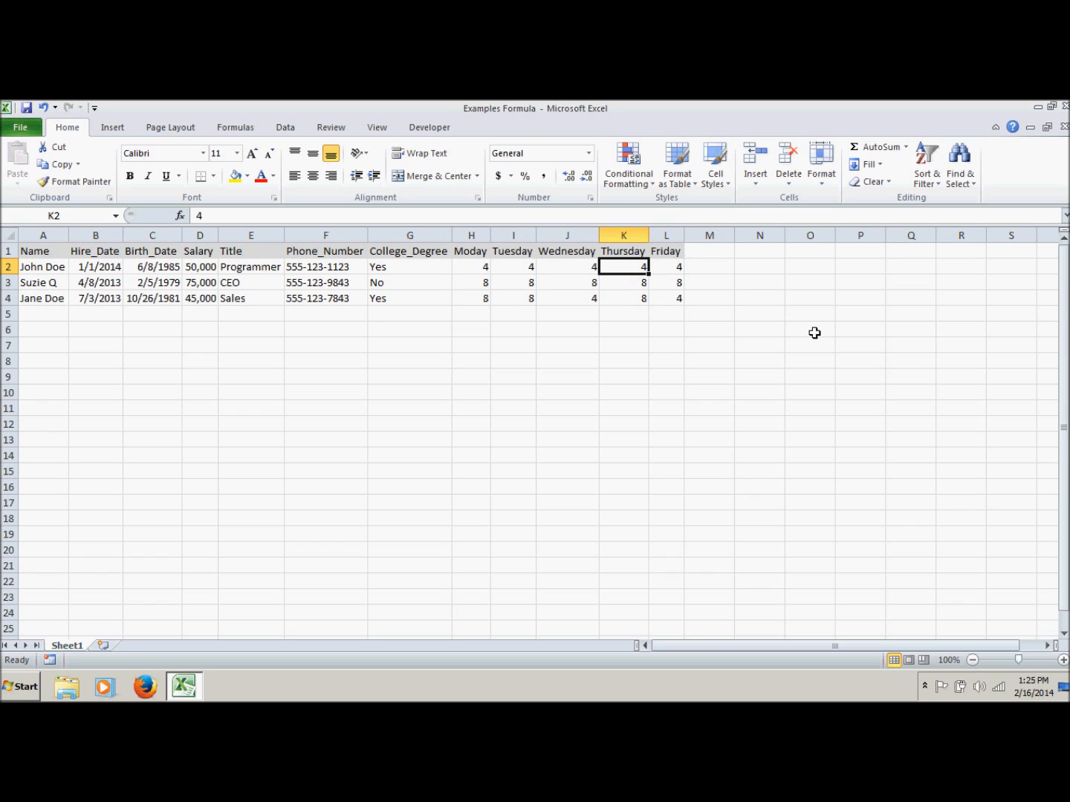
drag(428, 267, 421, 300)
drag(162, 267, 162, 297)
Enter the formula =SUM(H2:L2) in cell M2 and reselect the cell to show its formula
click(710, 266)
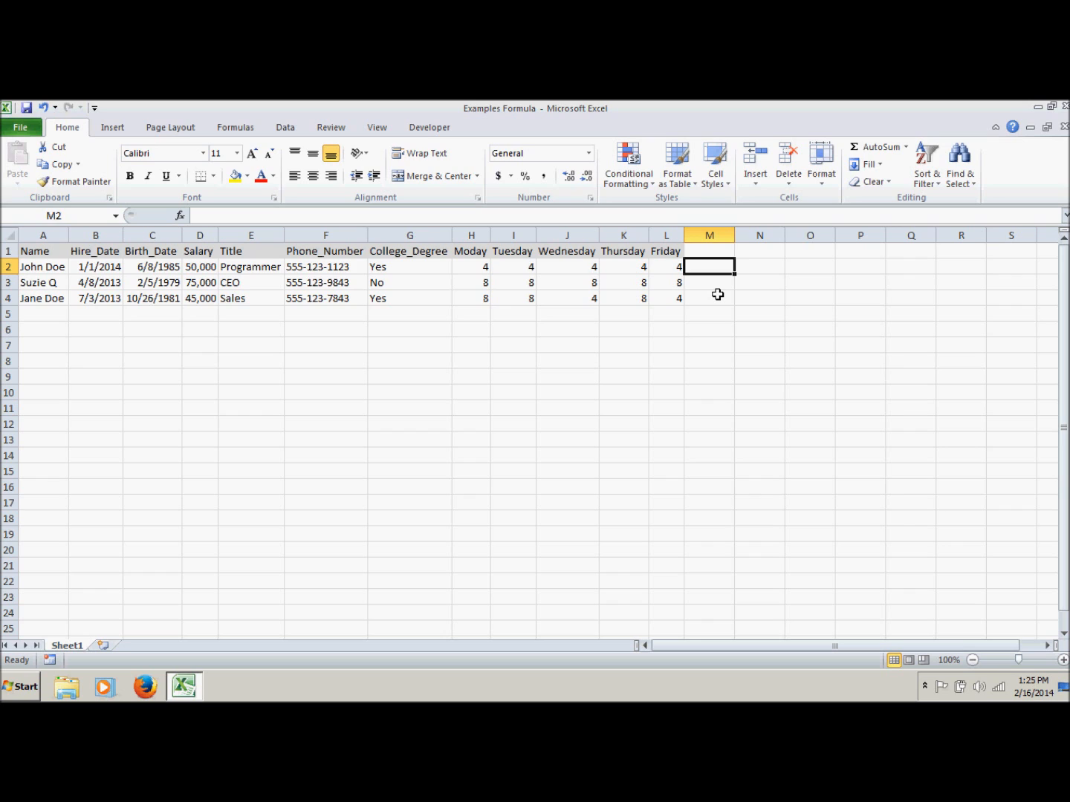
text(=)
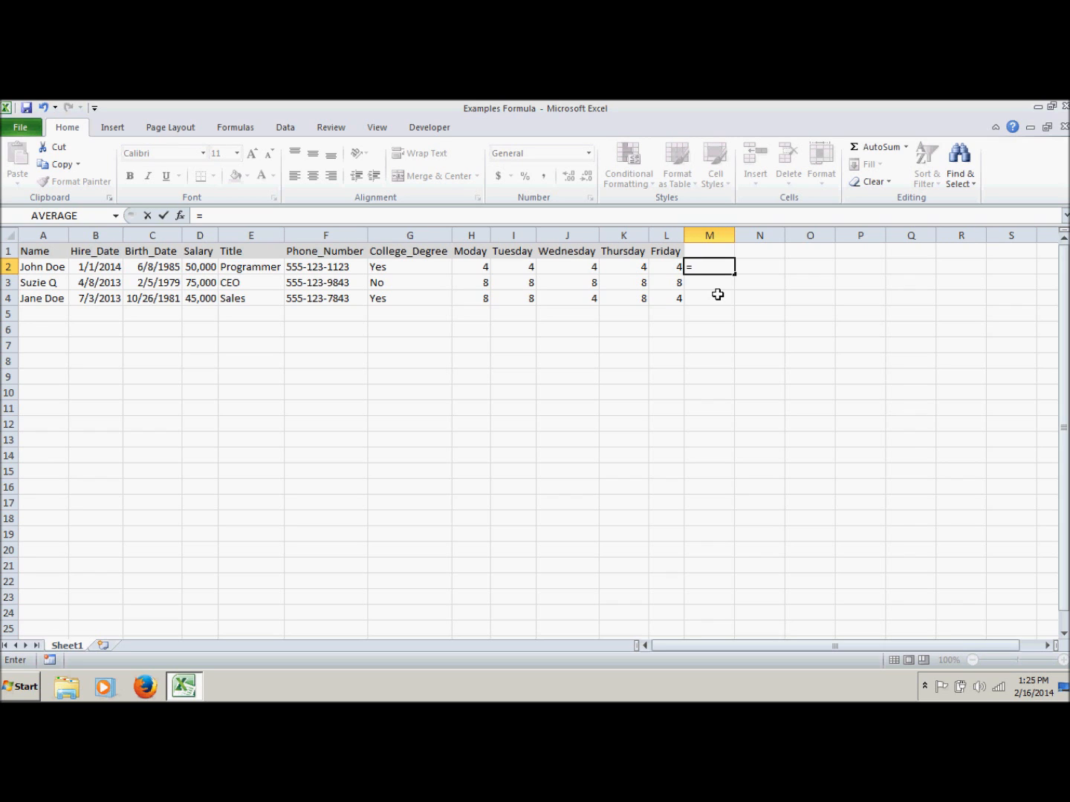
text(sum)
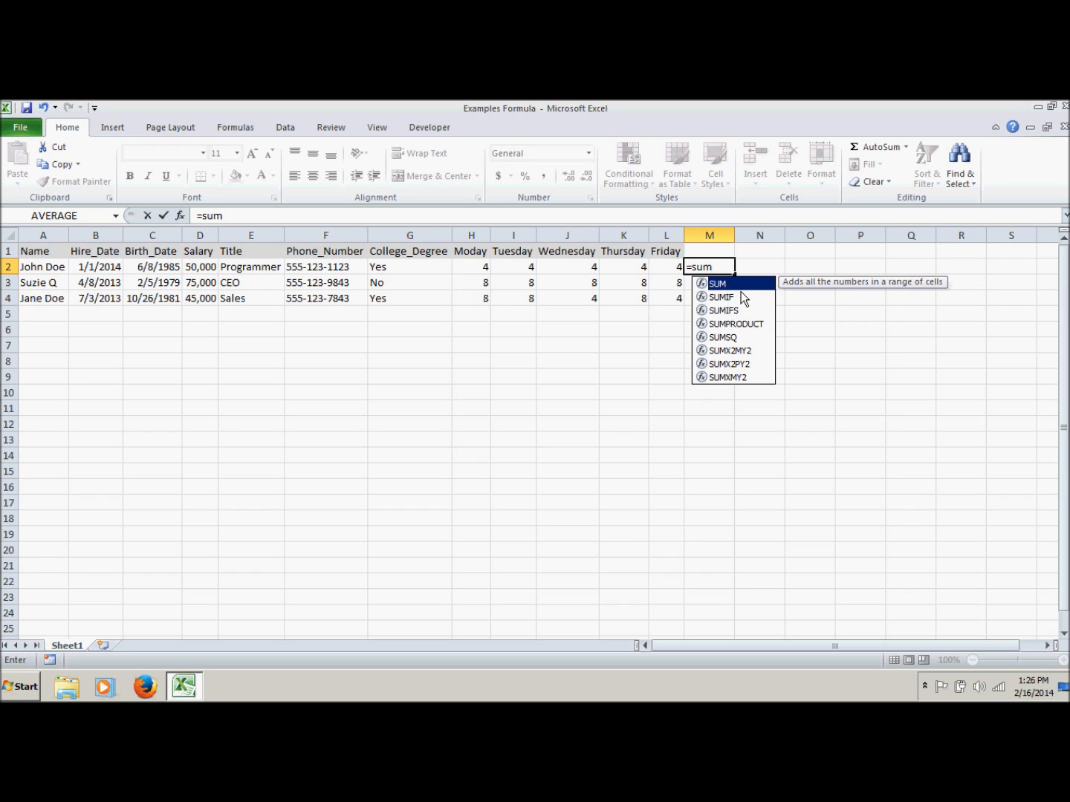
text(()
key(Left)
key(shift+Left)
key(shift+Left)
key(shift+Left)
key(shift+Left)
key(Return)
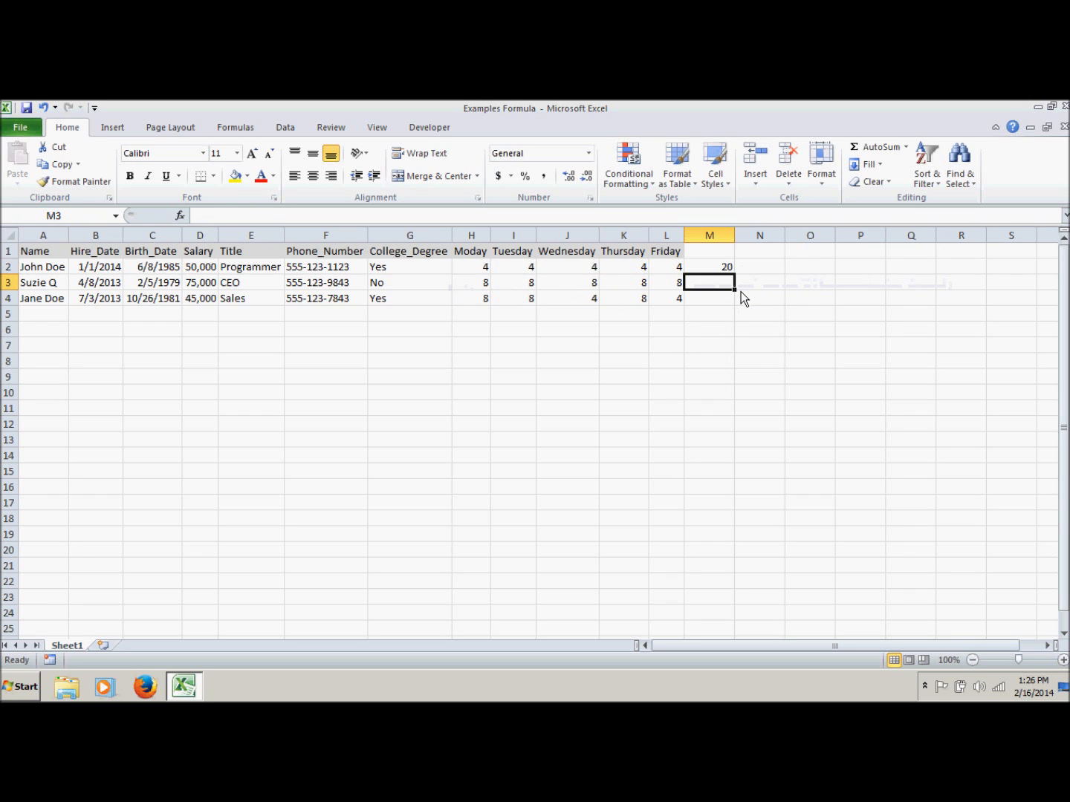
click(715, 266)
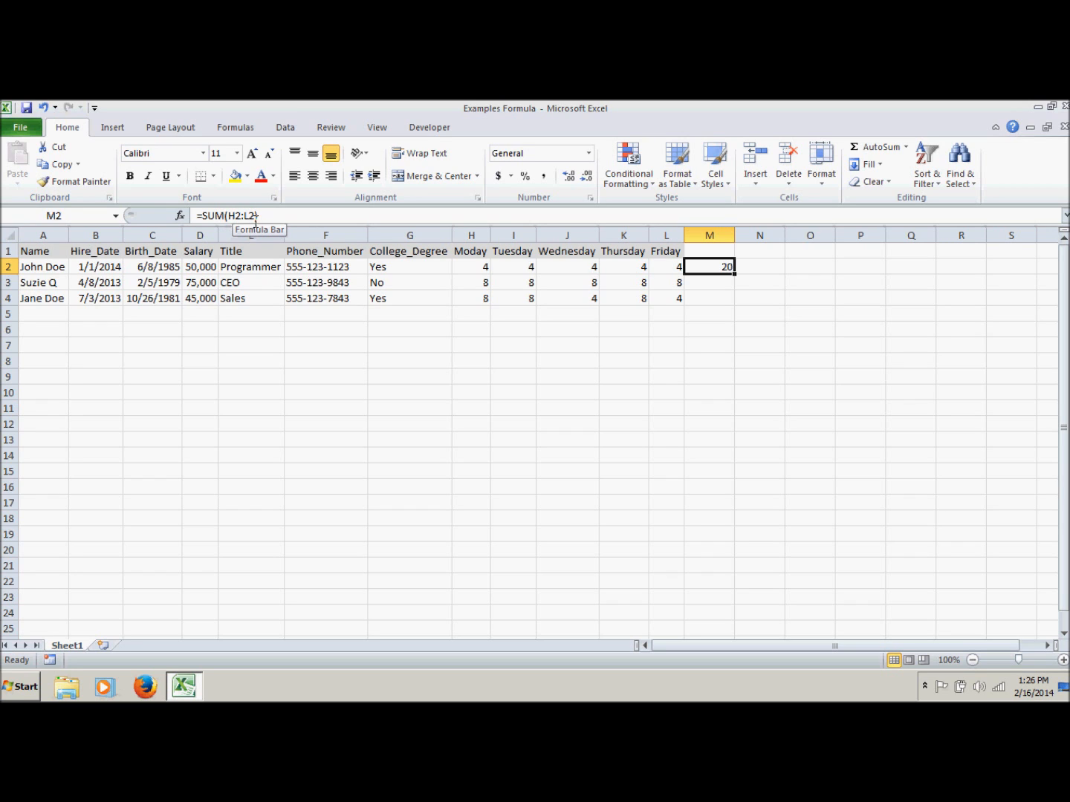
Enter the formula =COUNT(H3:L3) in cell M3 and reselect the cell to show its formula
click(724, 282)
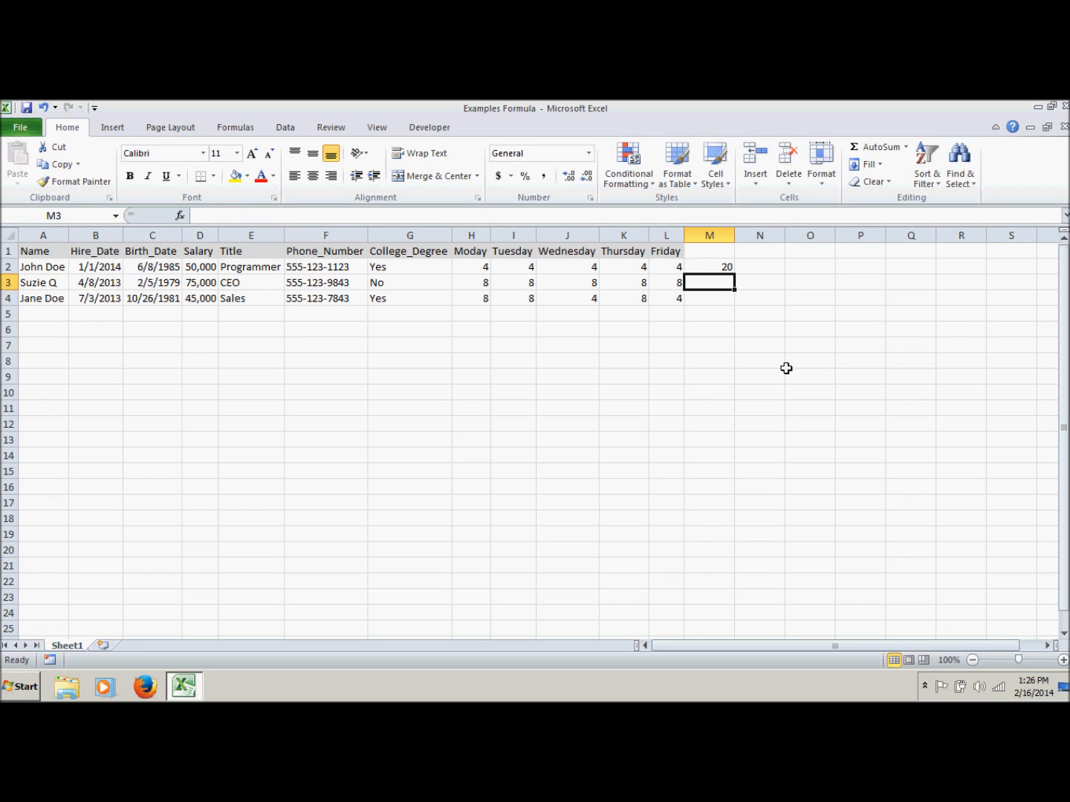
text(=count)
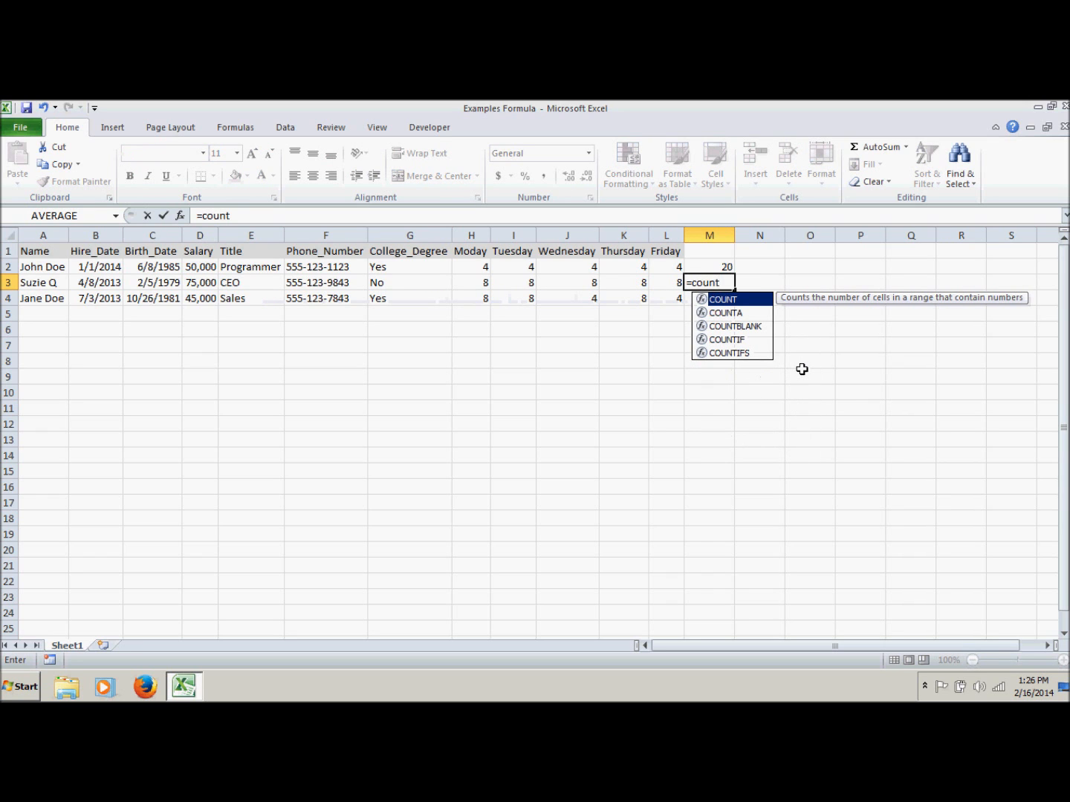
text(()
key(Left)
key(shift+Left)
key(shift+Left)
key(shift+Left)
key(shift+Left)
key(Return)
click(719, 282)
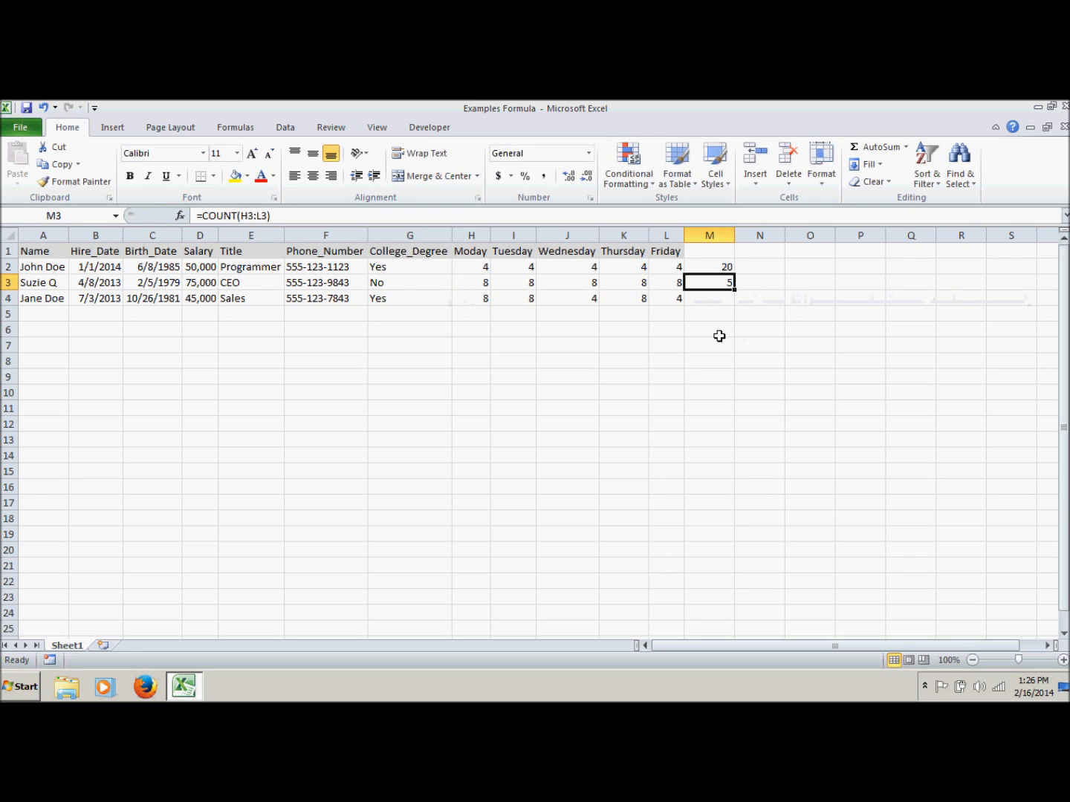
Begin editing the empty cell M4 in the formula bar and expand the bar to several lines
click(705, 297)
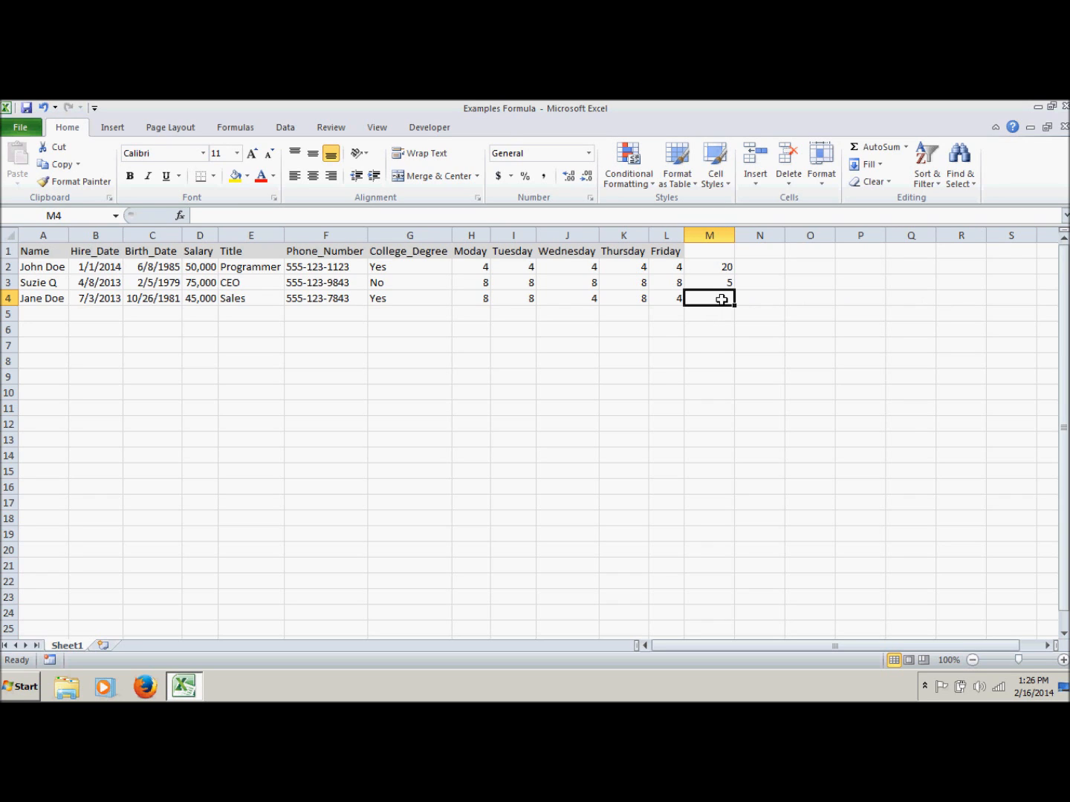
click(270, 215)
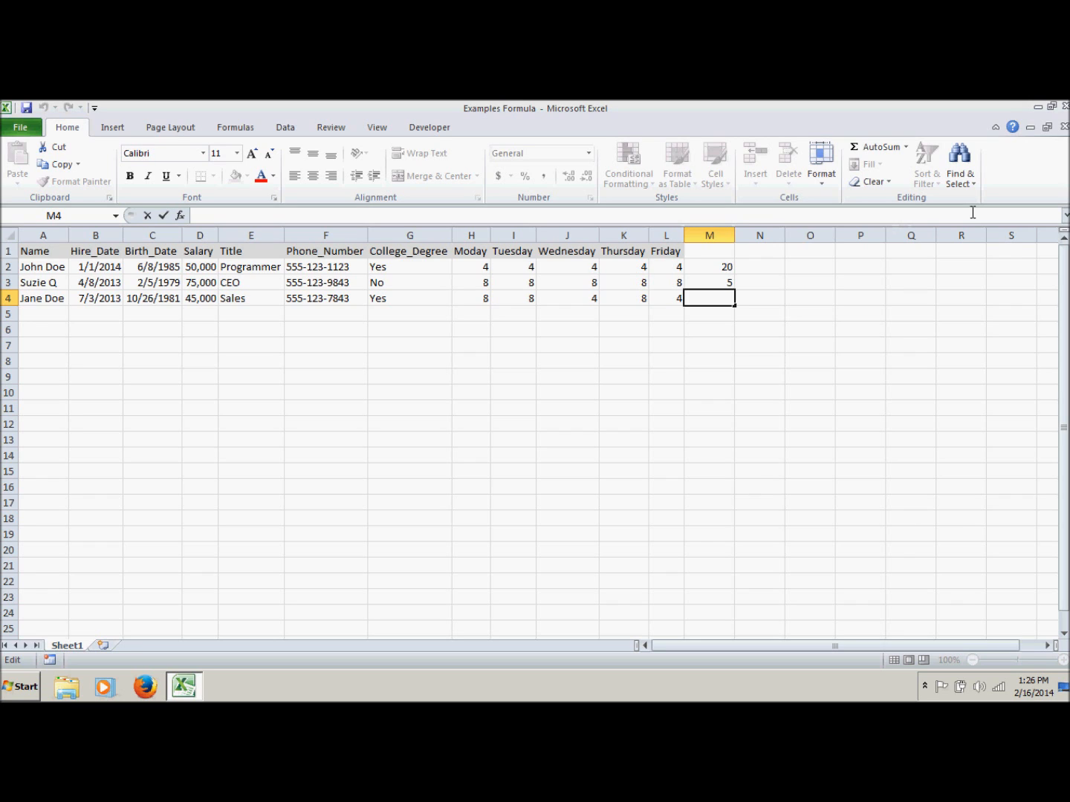
click(1065, 218)
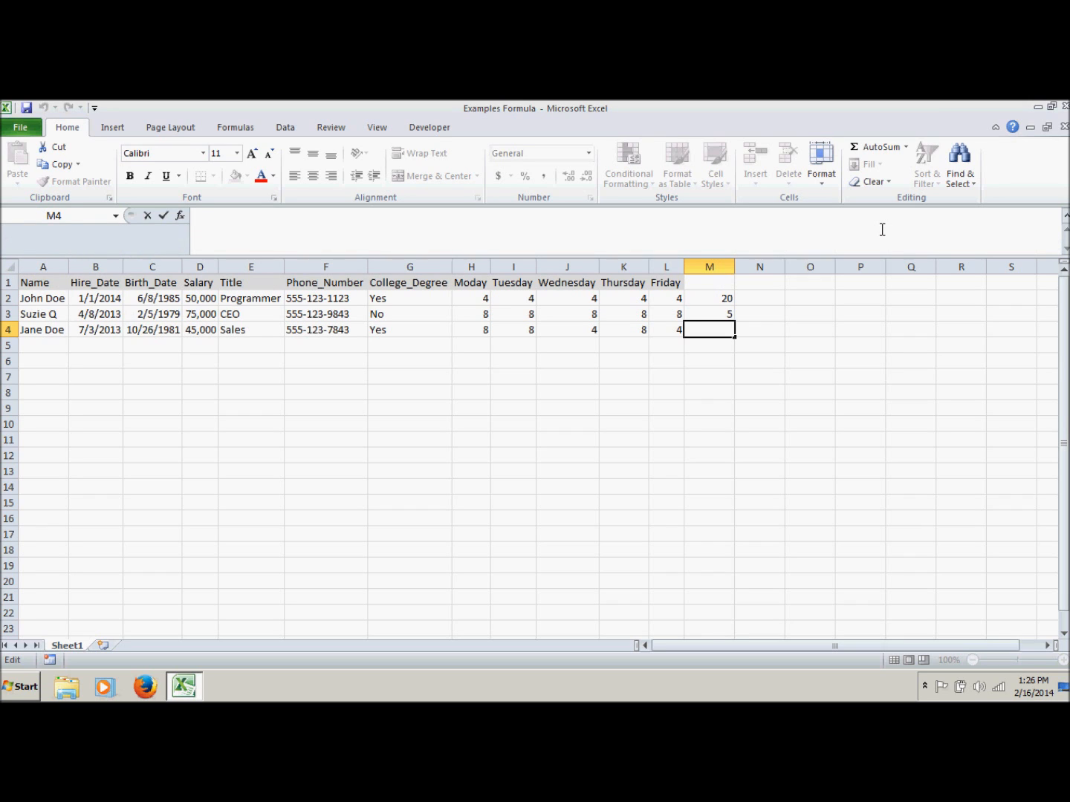
Enter the formula =MAX(H4:L4) in cell M4 to get the highest daily hours in row 4
text(=)
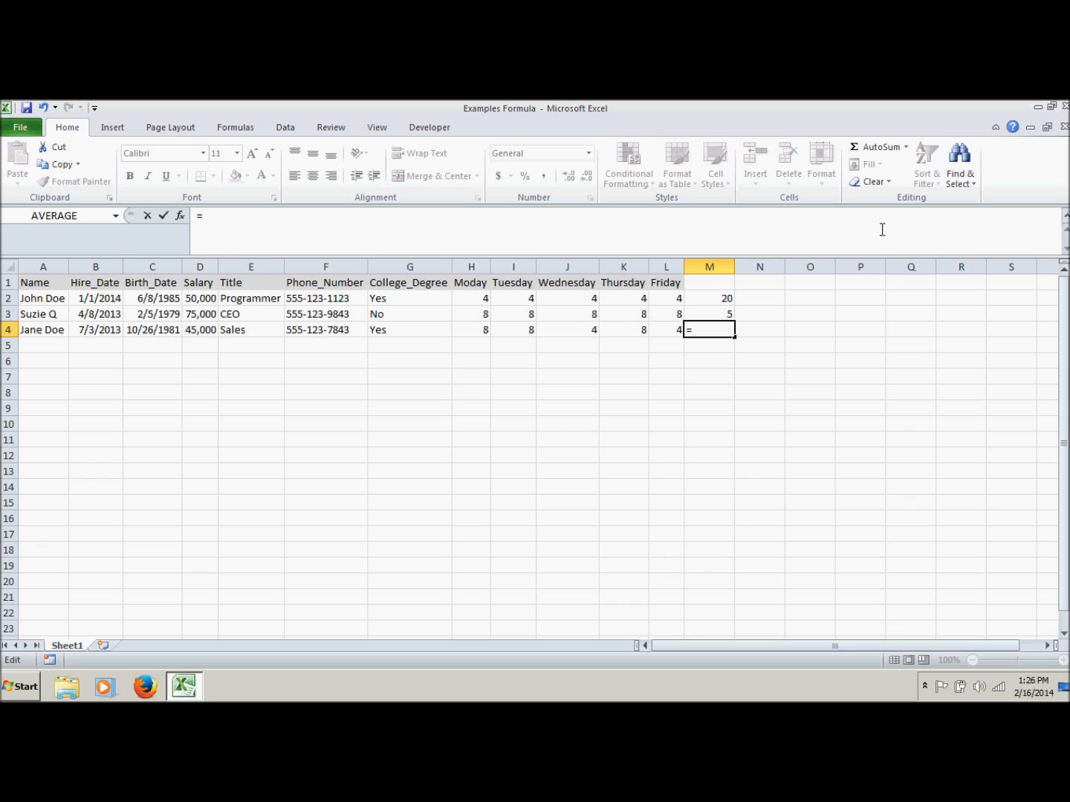
text(ma)
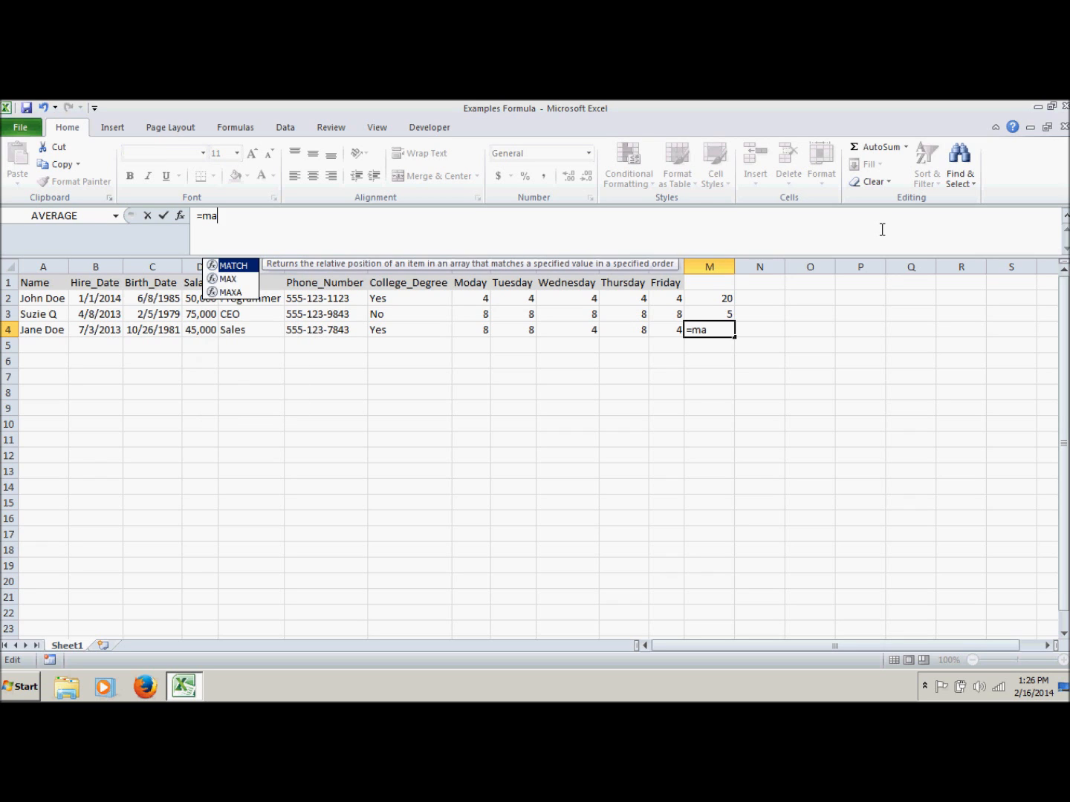
text(x()
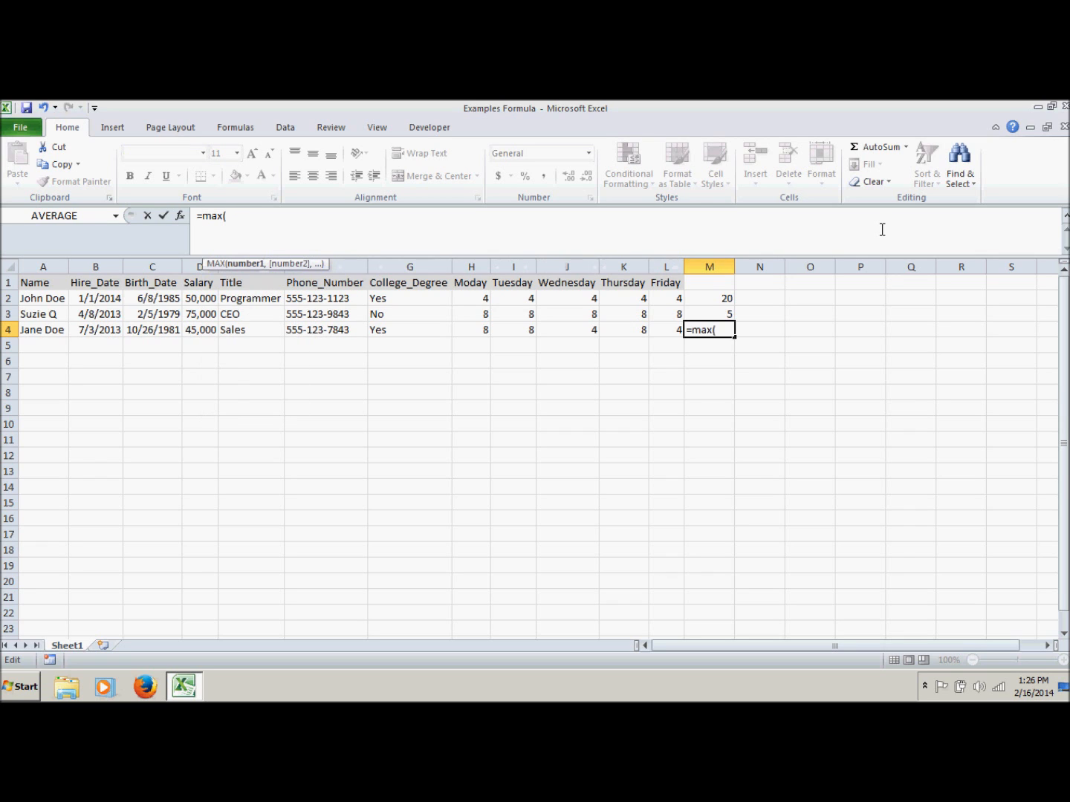
drag(676, 330, 484, 334)
text())
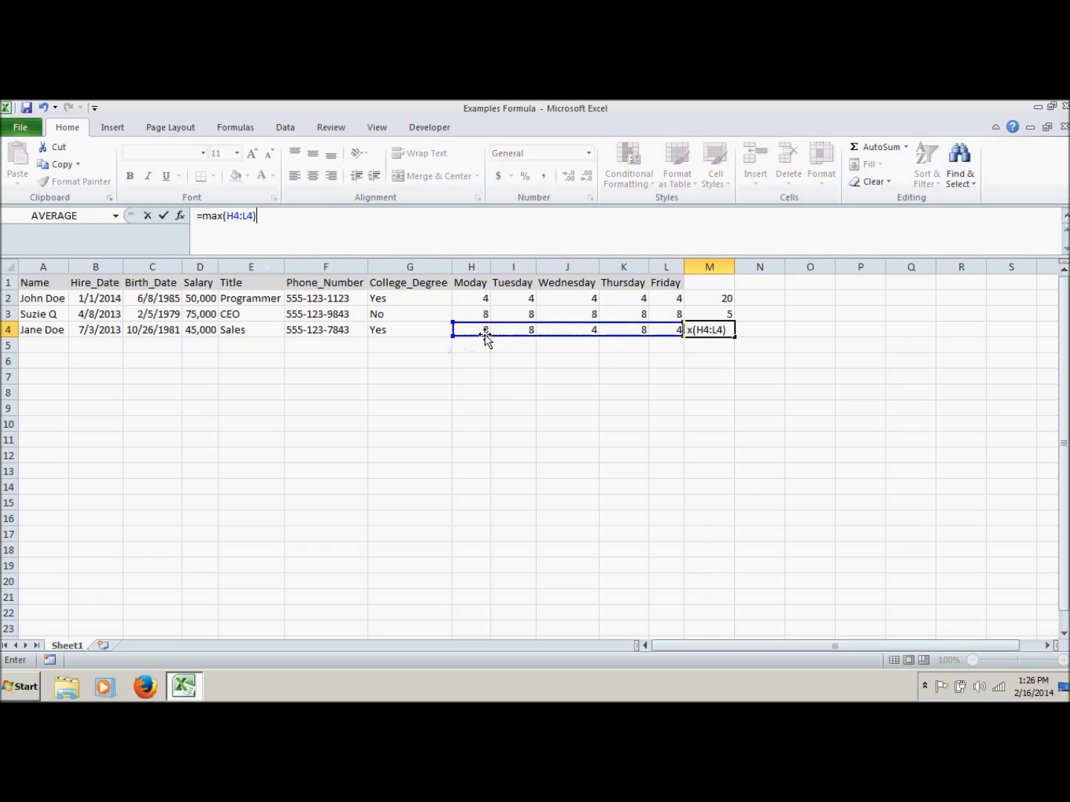
key(Return)
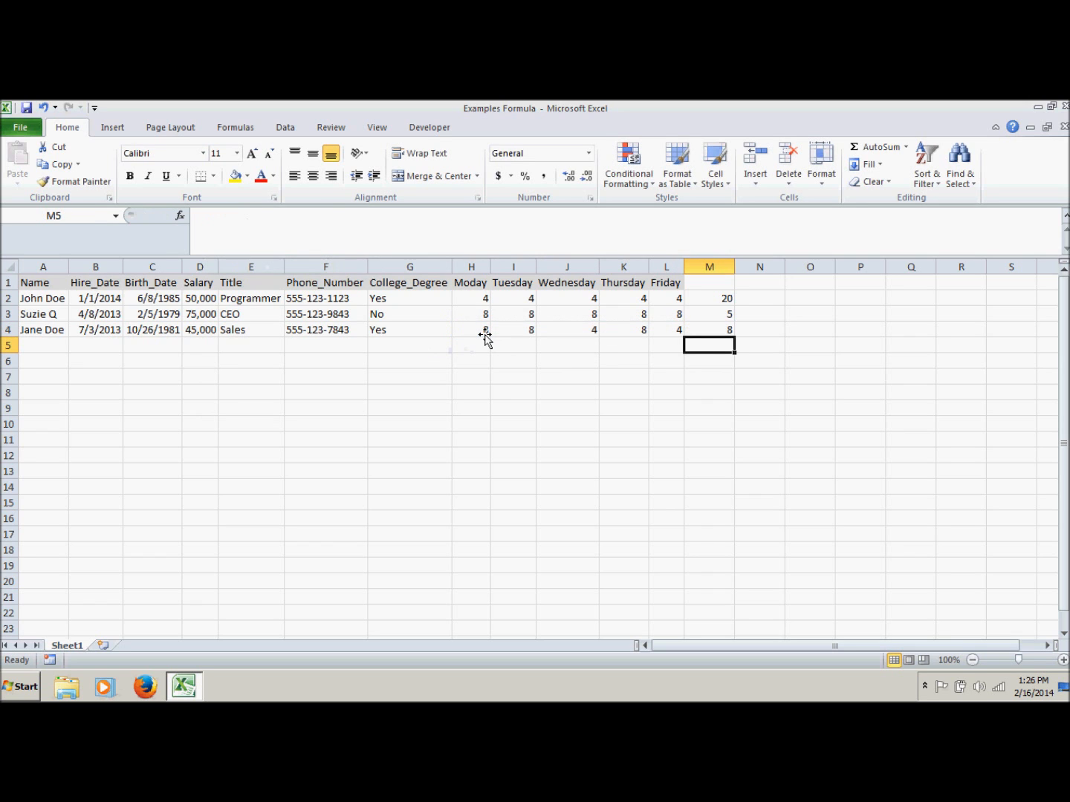
Review the formulas in M2, M3 and M4 and compare the COUNT formula with its range H3:L3
click(708, 330)
click(711, 298)
click(713, 312)
click(714, 332)
click(731, 312)
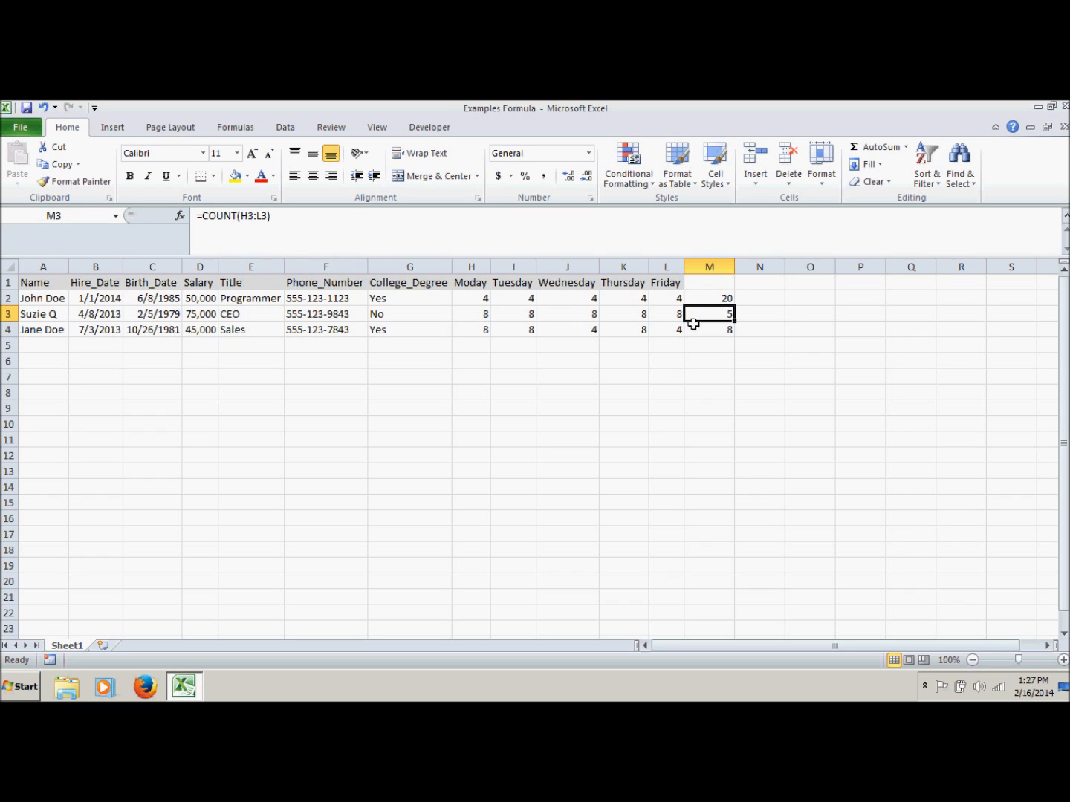
drag(672, 313, 491, 306)
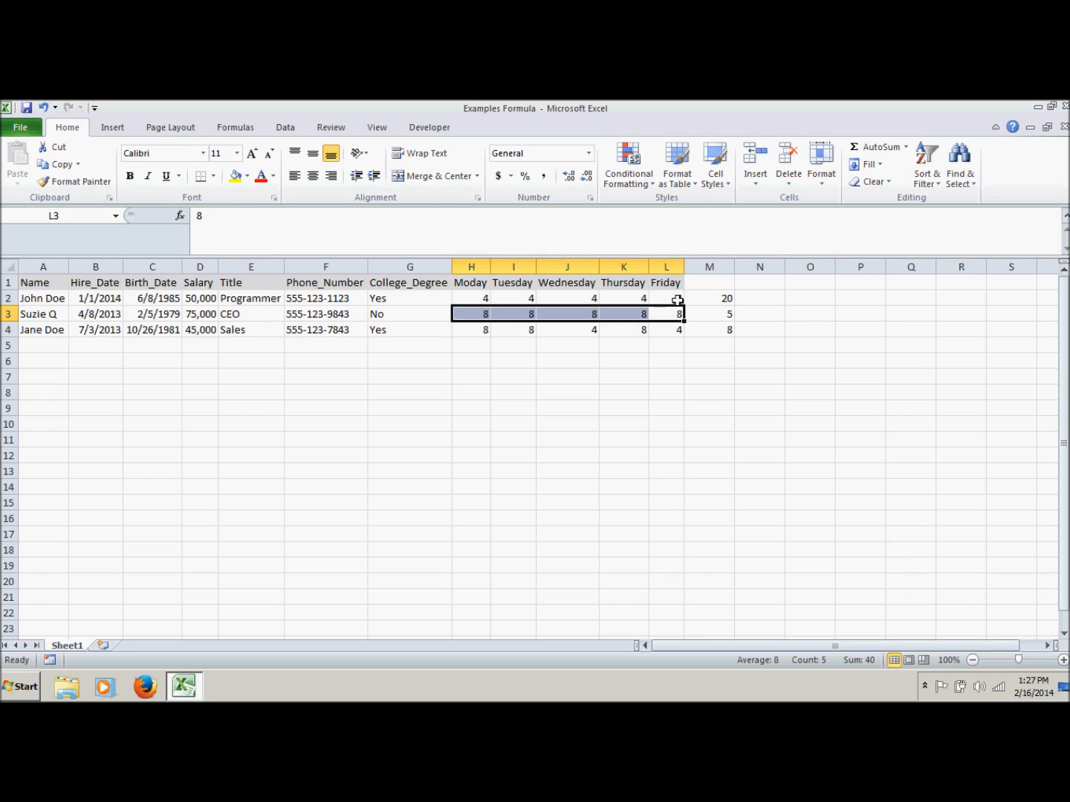
click(710, 313)
click(720, 298)
click(709, 330)
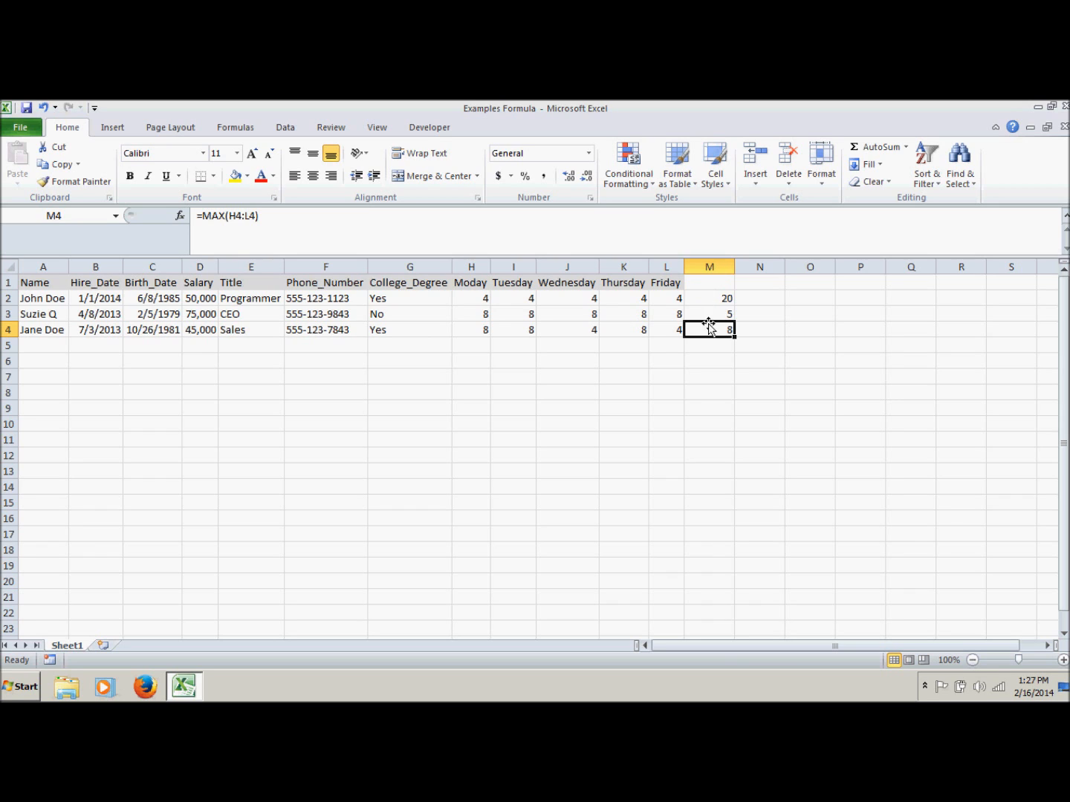
Collapse the formula bar to one line and open the Insert Function dialog for cell J7
click(636, 380)
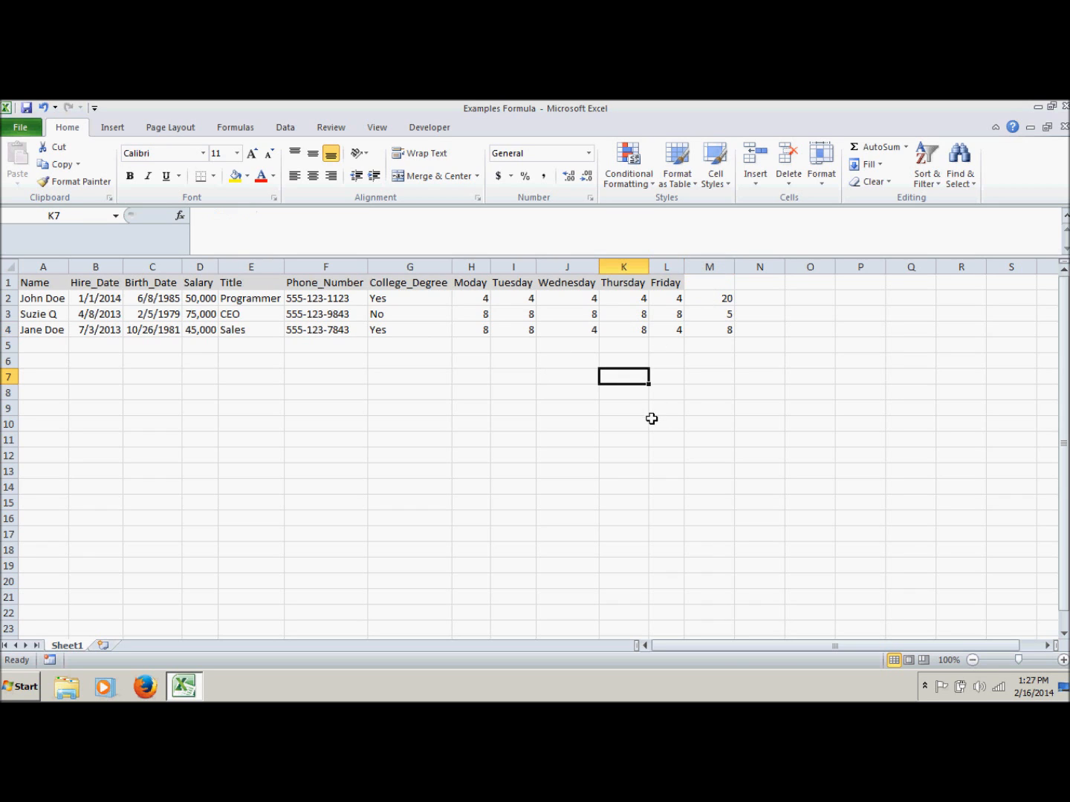
click(1066, 221)
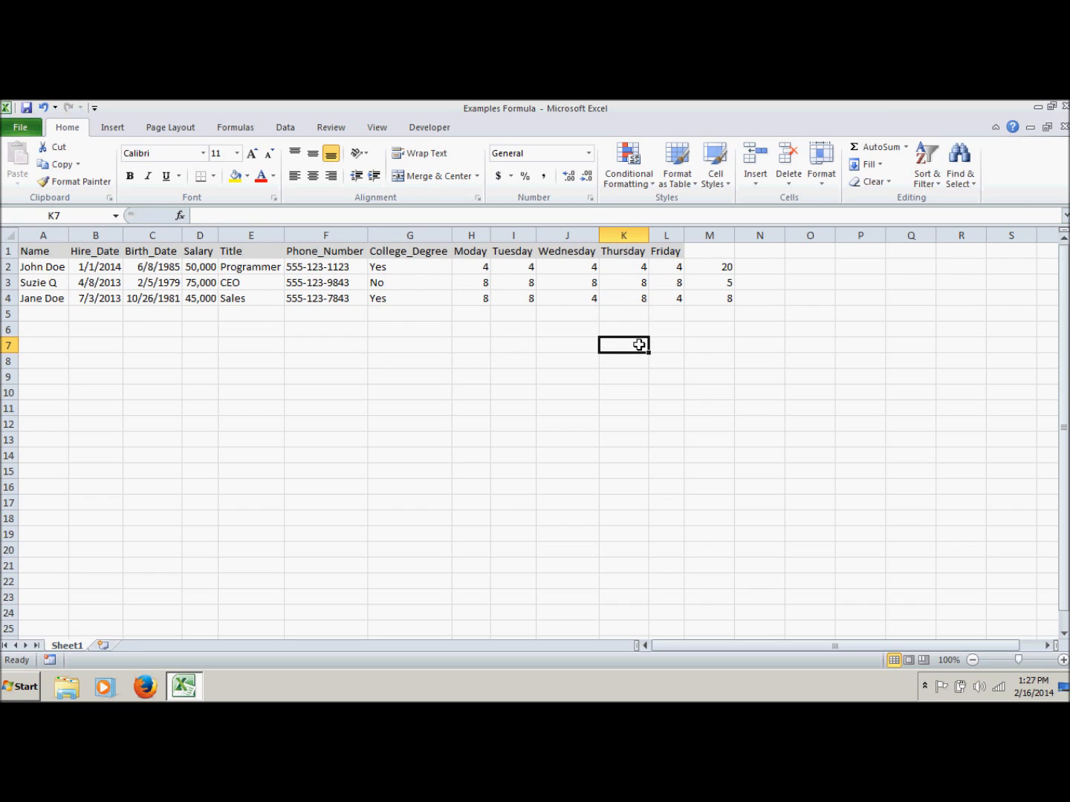
click(559, 347)
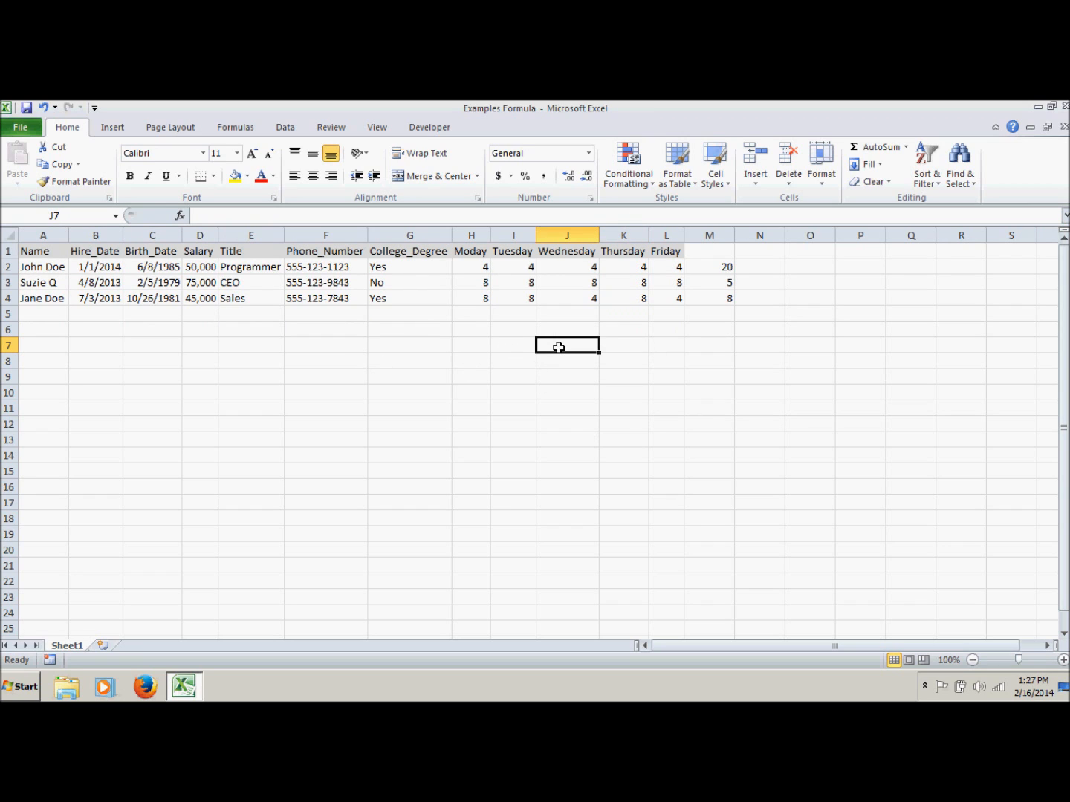
click(181, 215)
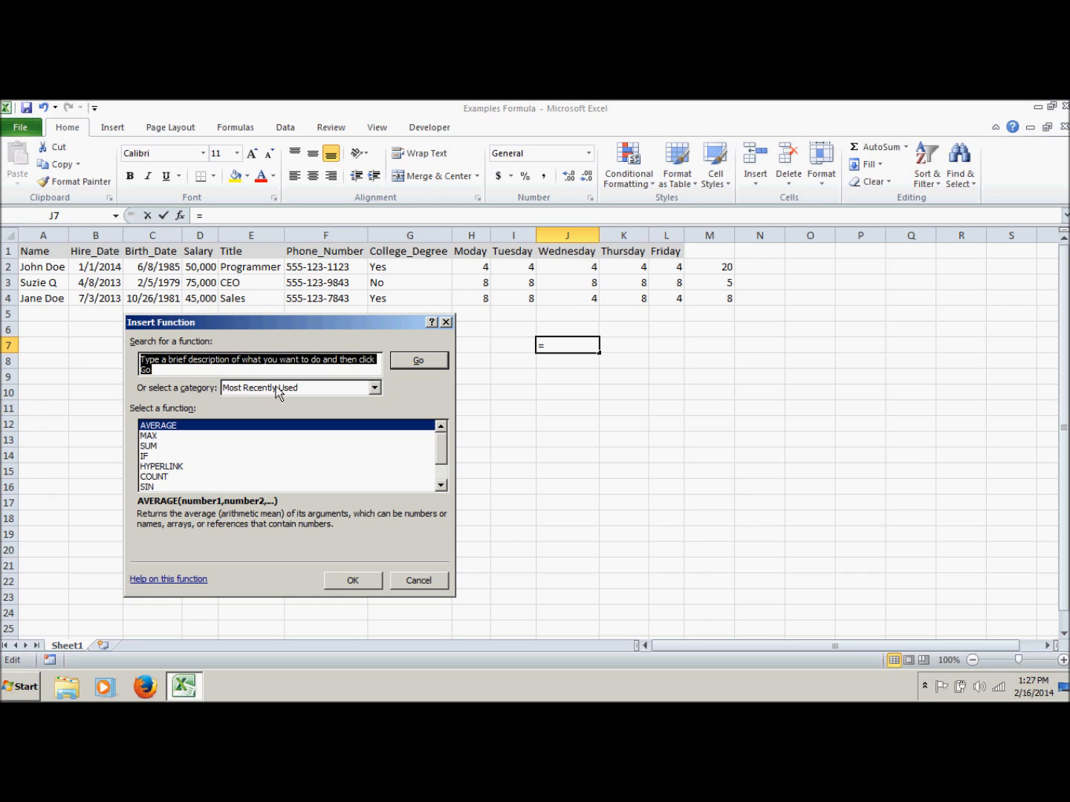
Browse the functions in the Text category, reading the descriptions of CHAR and DOLLAR
click(377, 388)
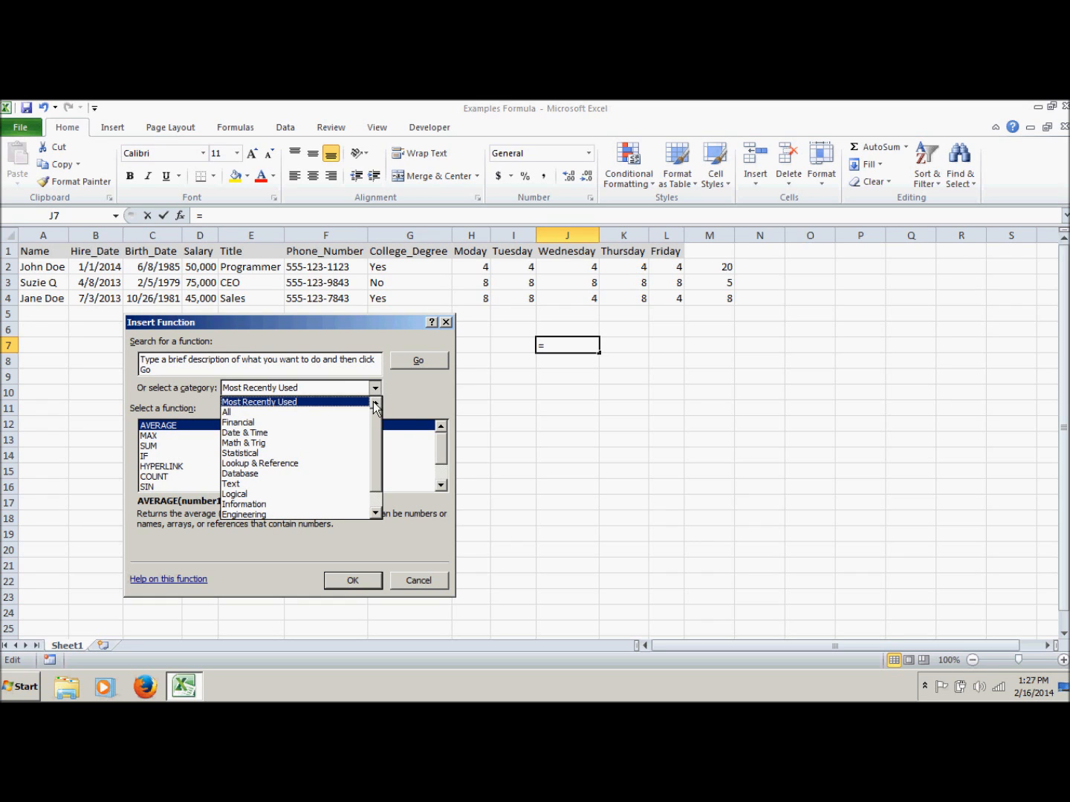
mouse_move(375, 419)
mouse_down()
mouse_move(381, 434)
mouse_move(384, 420)
mouse_up()
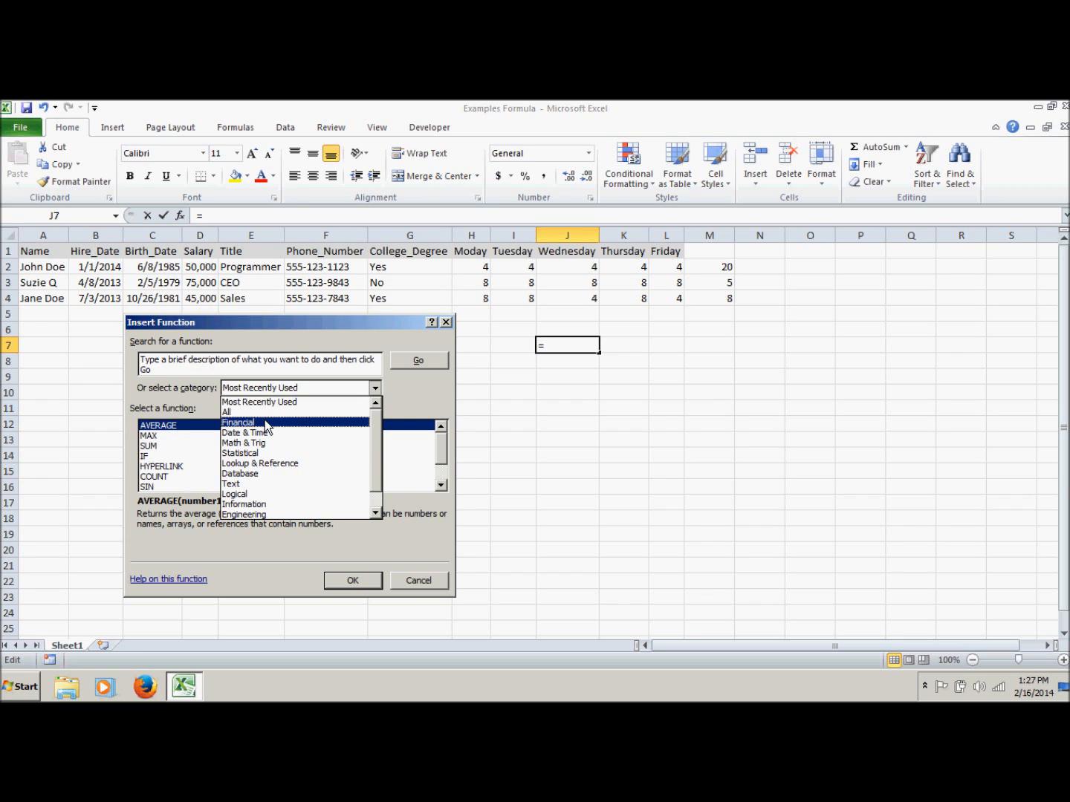
click(241, 484)
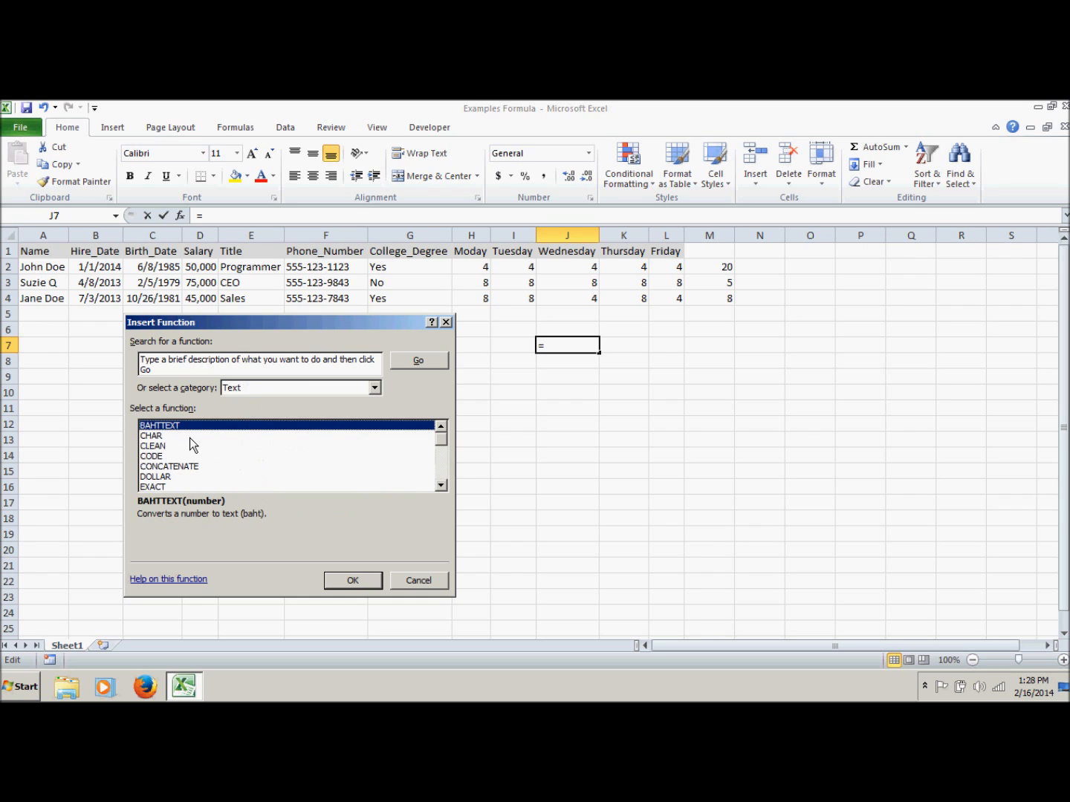
click(169, 437)
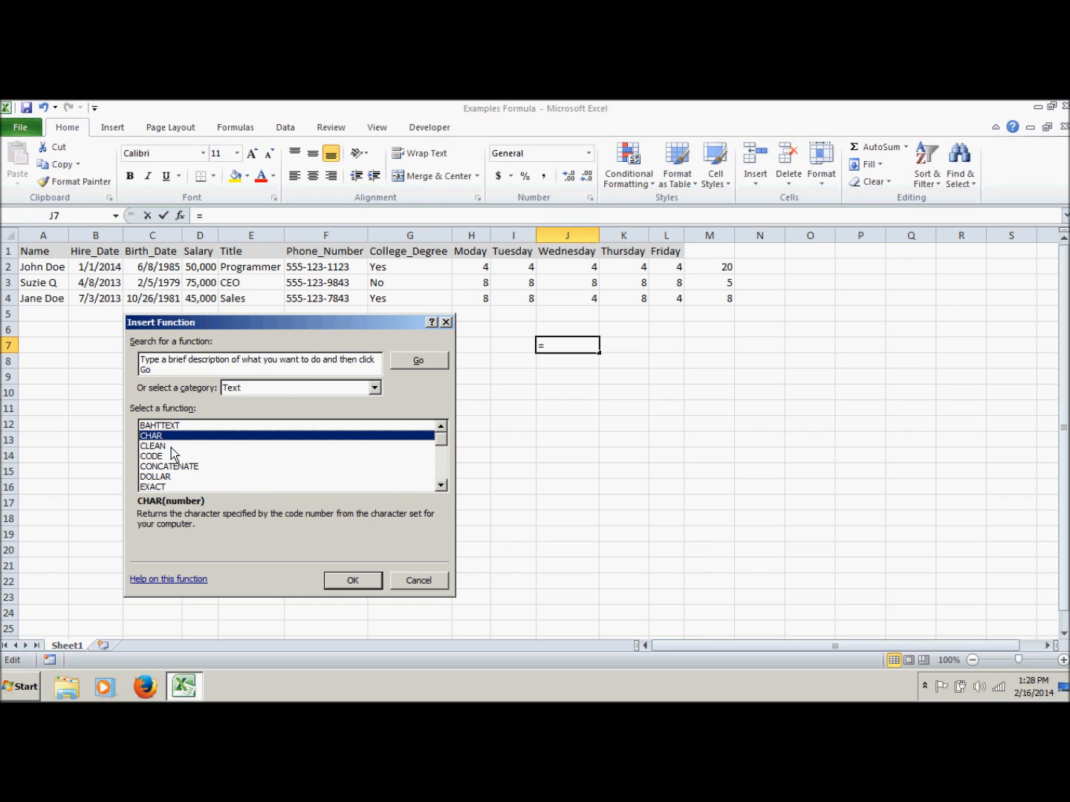
click(168, 476)
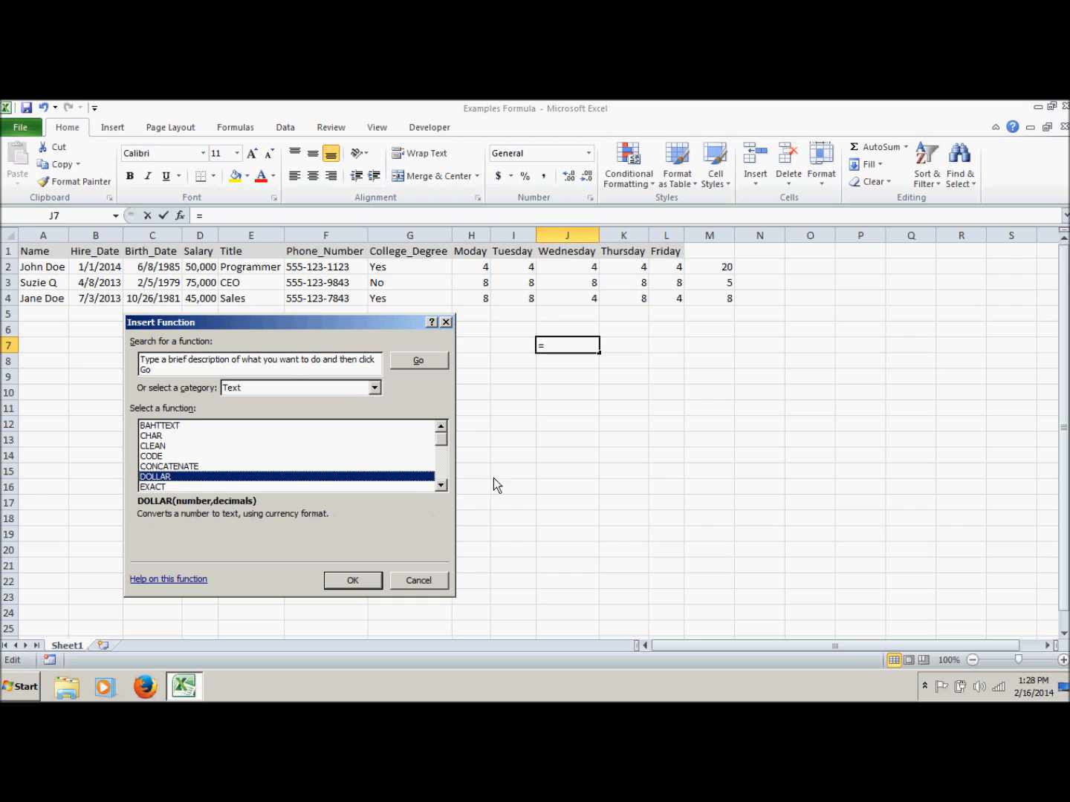
scroll(442, 446, down, 8)
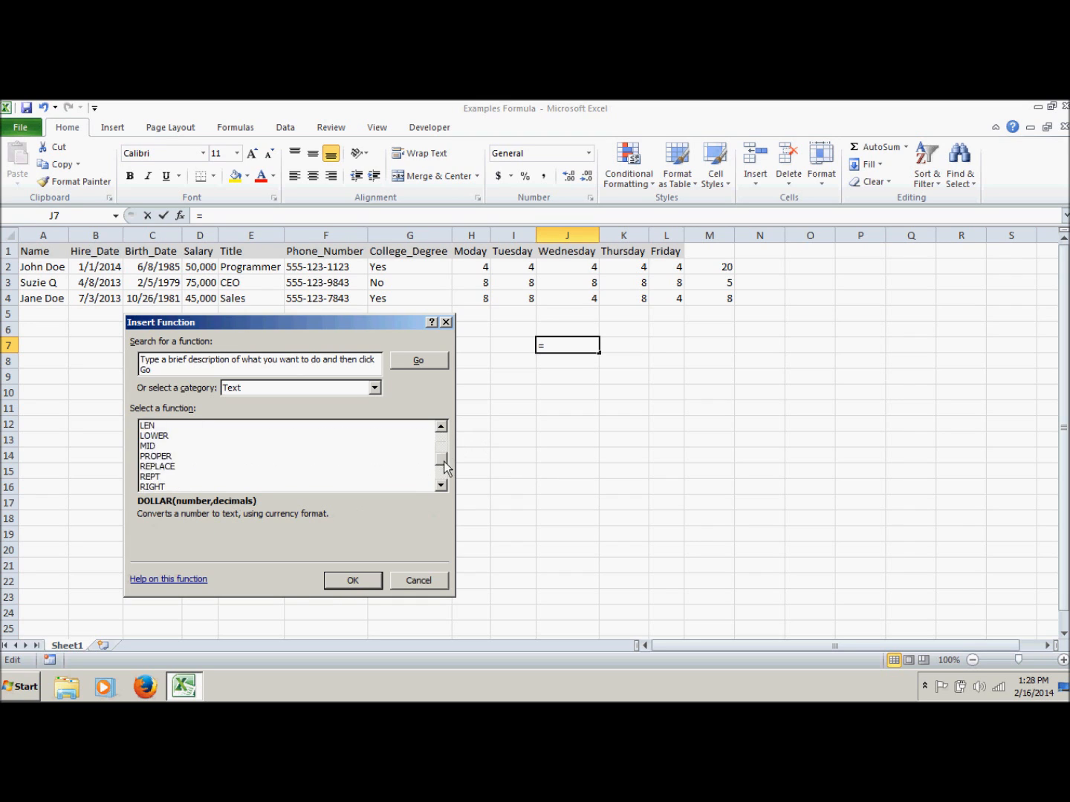
Choose the SUM function from the Most Recently Used category for cell J7
click(367, 388)
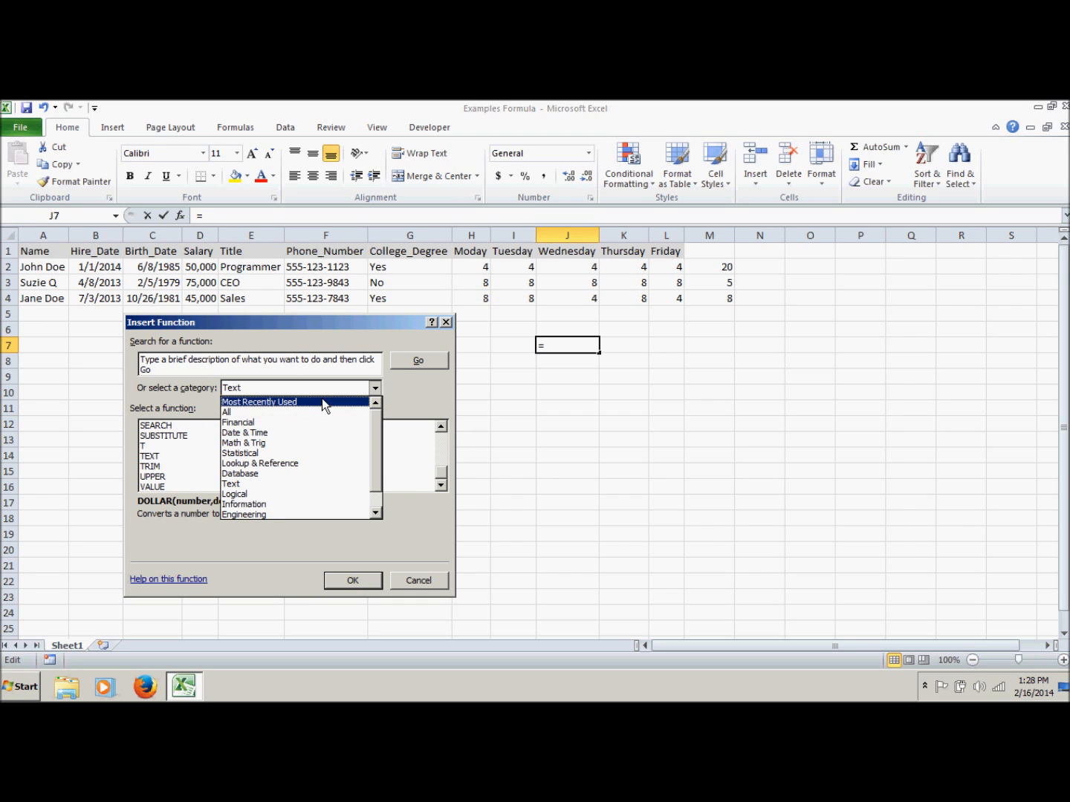
click(321, 402)
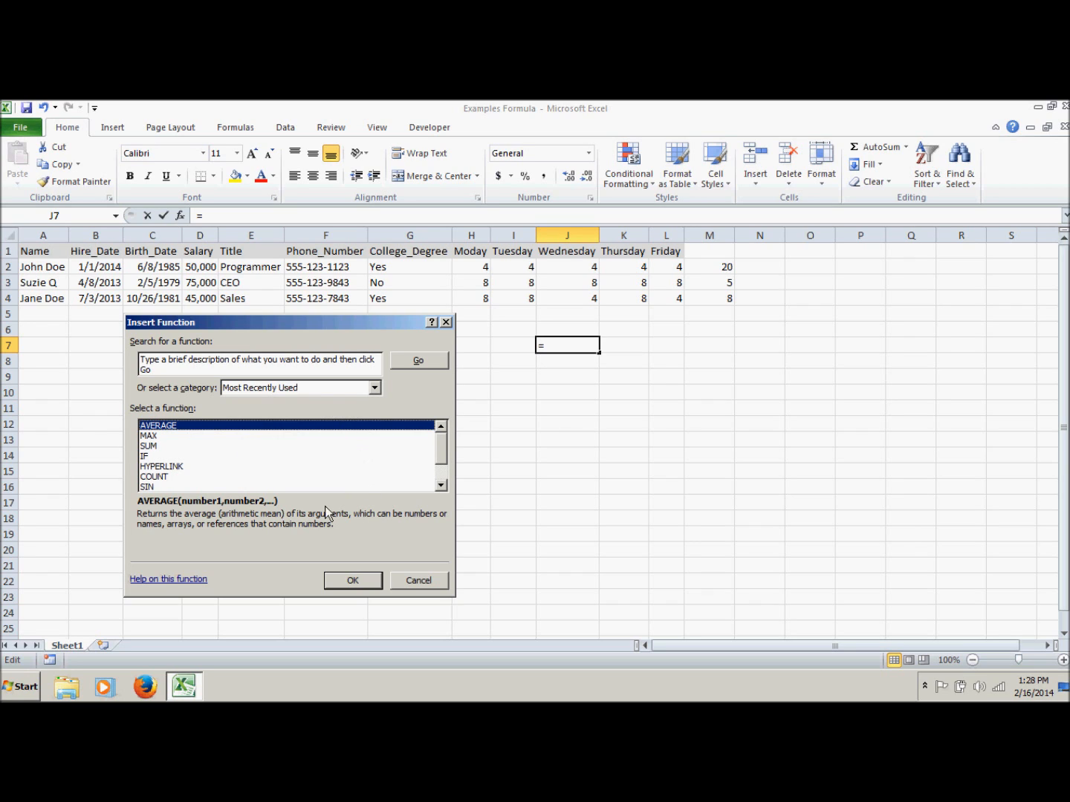
click(158, 446)
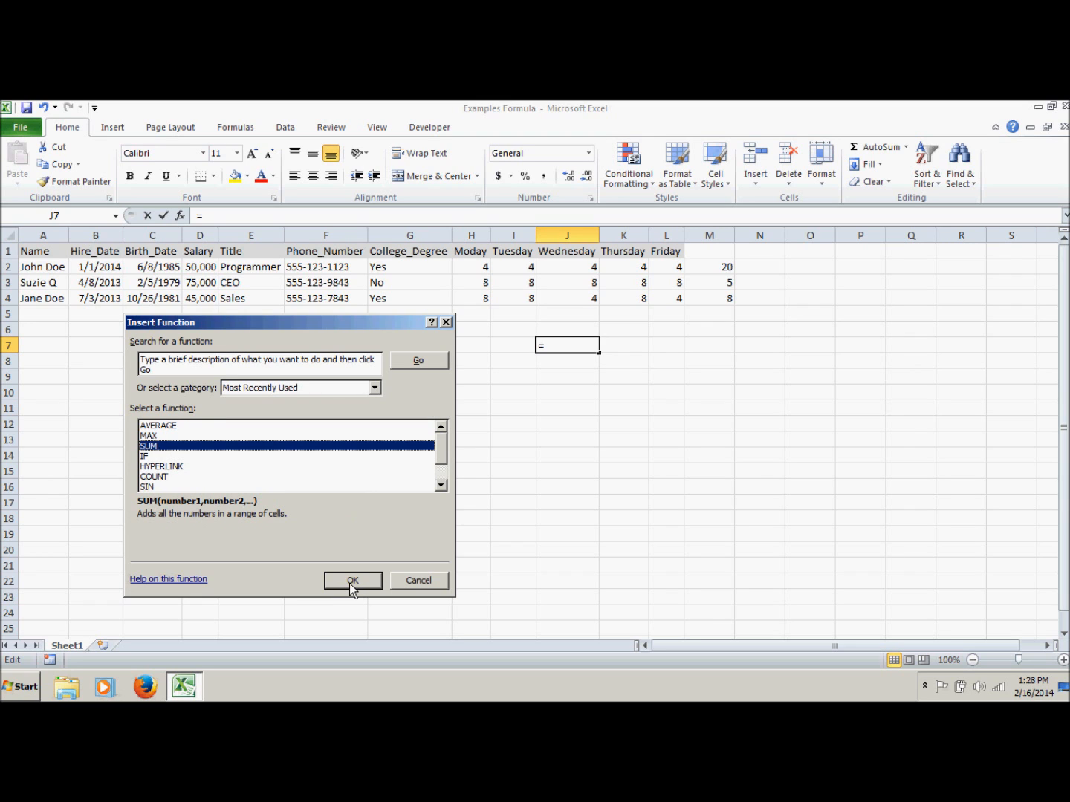
click(349, 581)
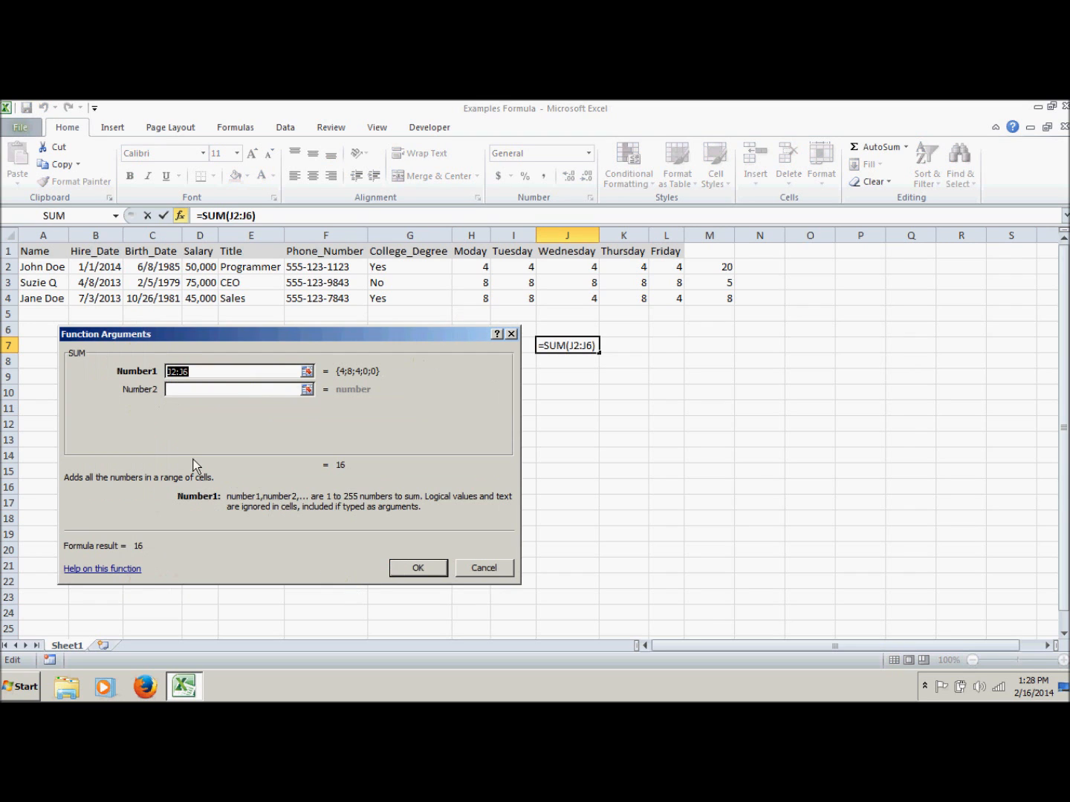
Set SUM's first argument to the Wednesday hours range J2:J4 and insert the formula in J7
click(307, 371)
drag(575, 269, 572, 302)
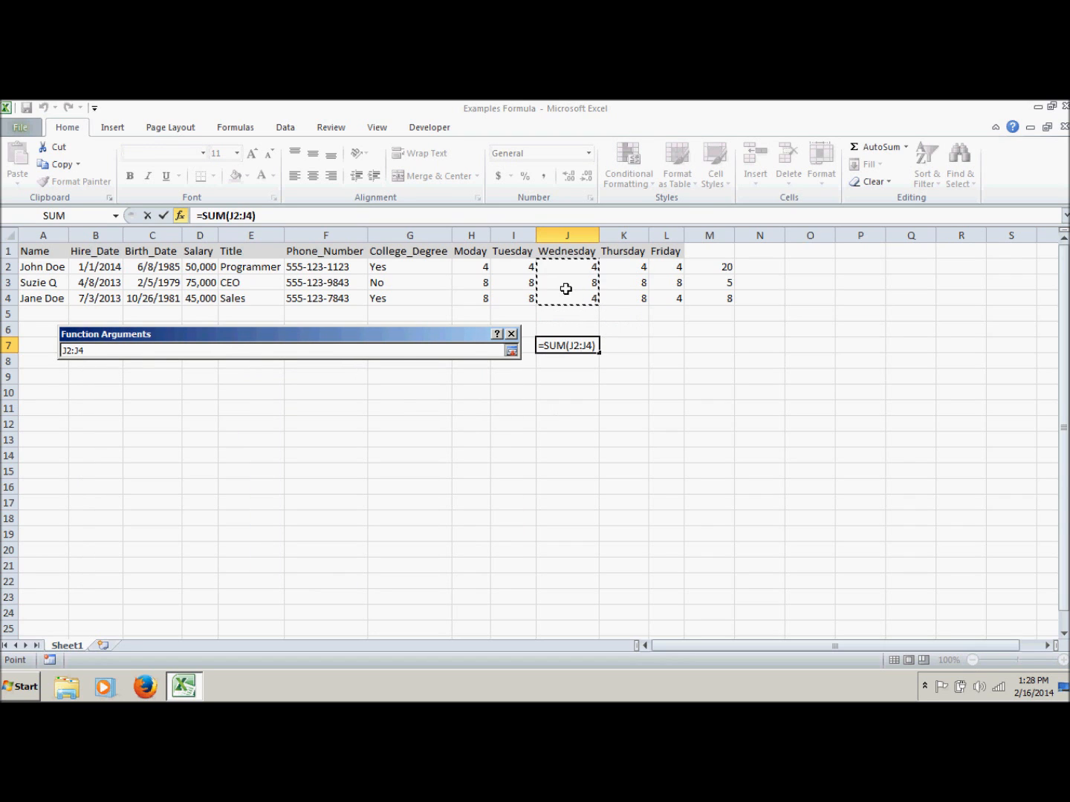
key(Return)
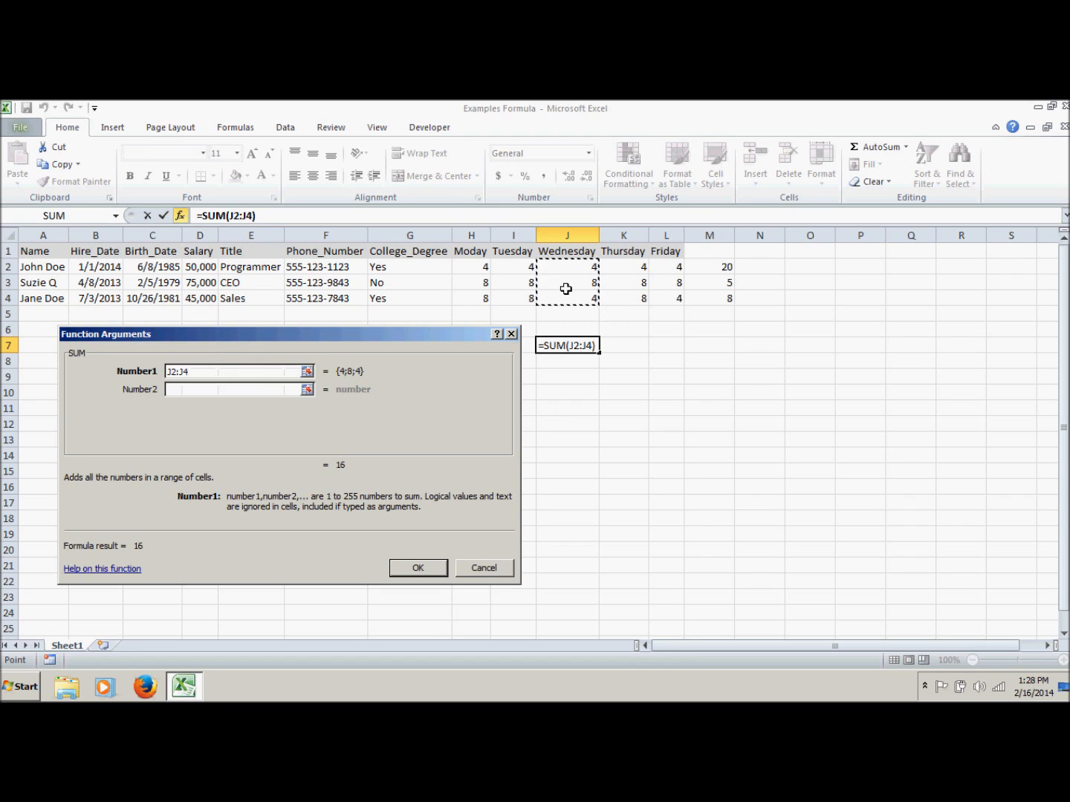
click(429, 563)
click(711, 346)
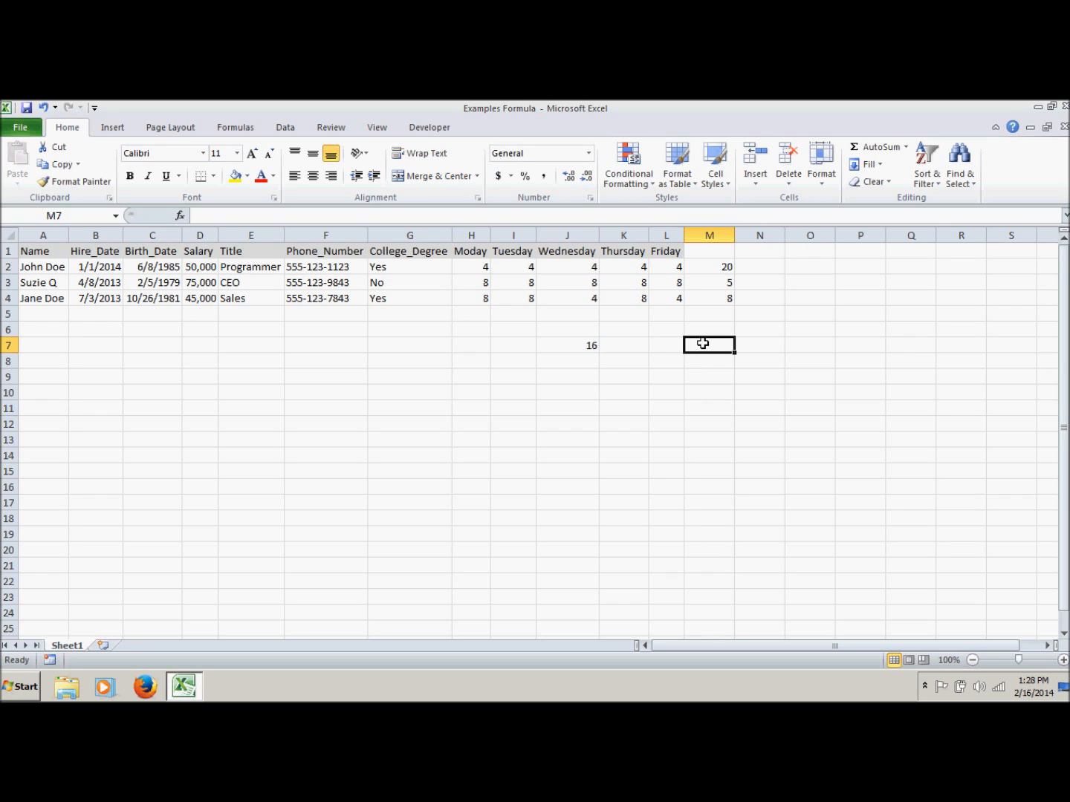
click(576, 215)
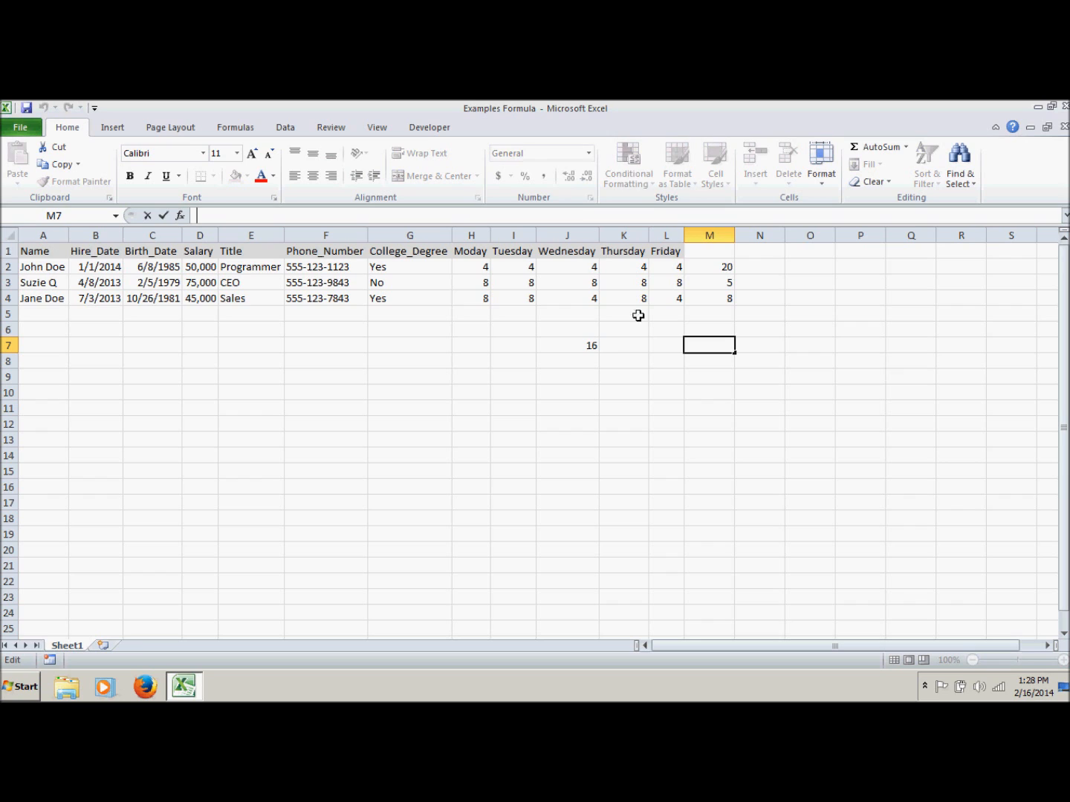
click(582, 346)
click(705, 346)
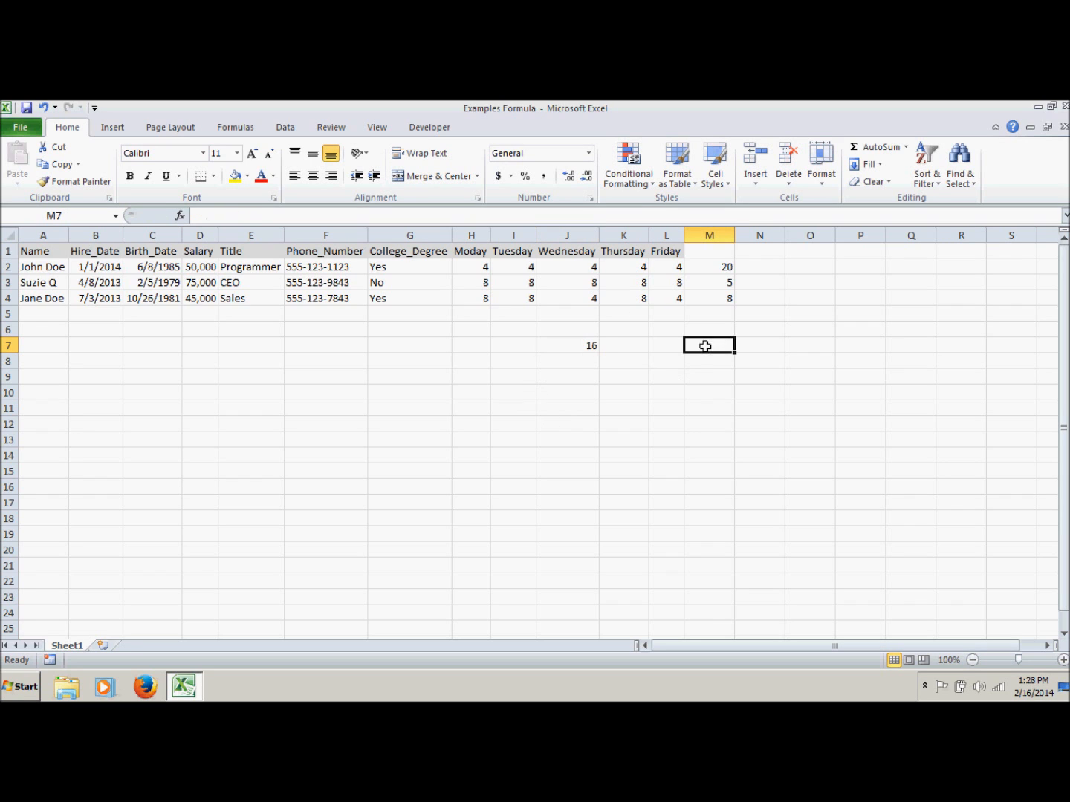